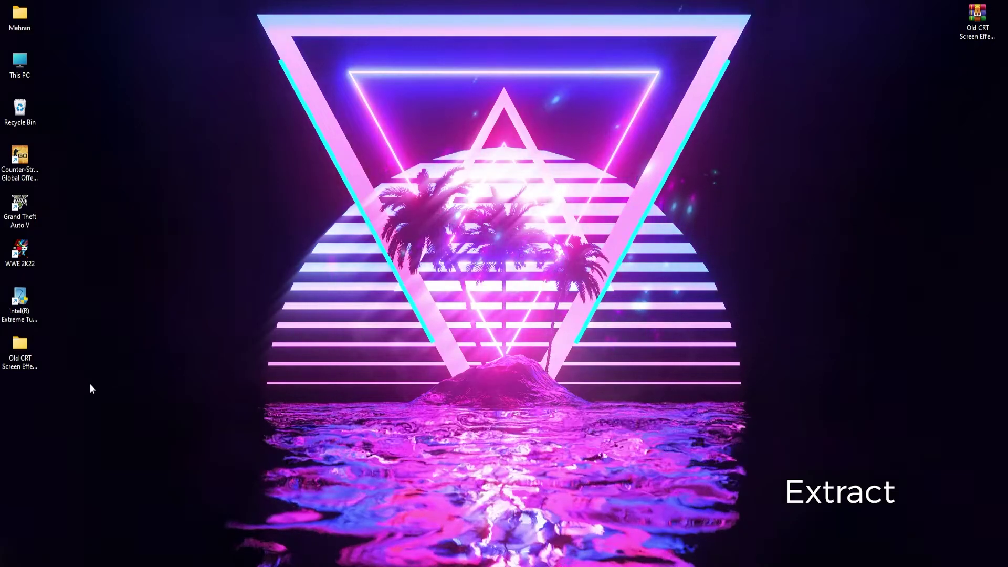
Open the PSD file for the VHS video effect from the extracted Old CRT Screen Effect folder and hide the Timeline
double_click(37, 352)
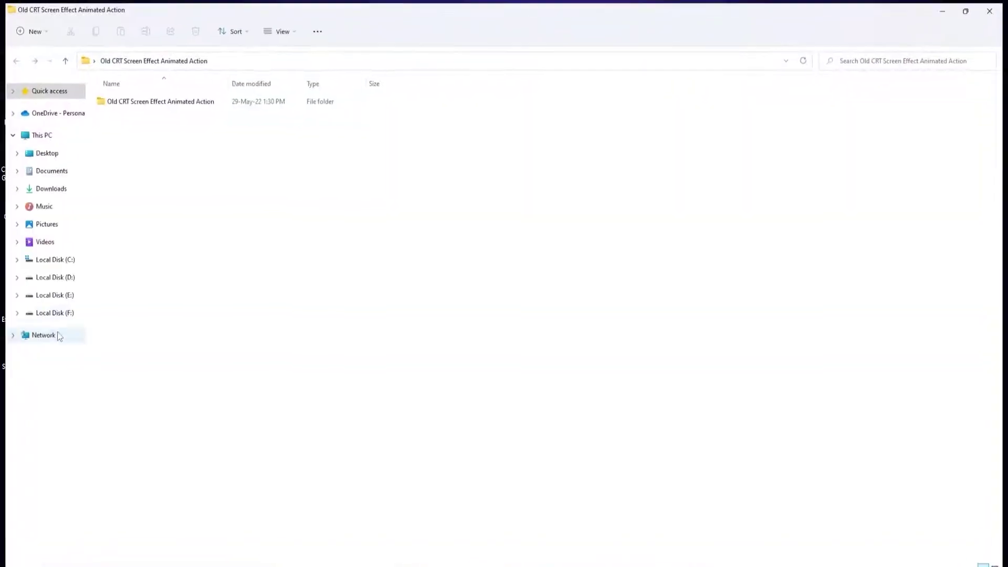
double_click(124, 106)
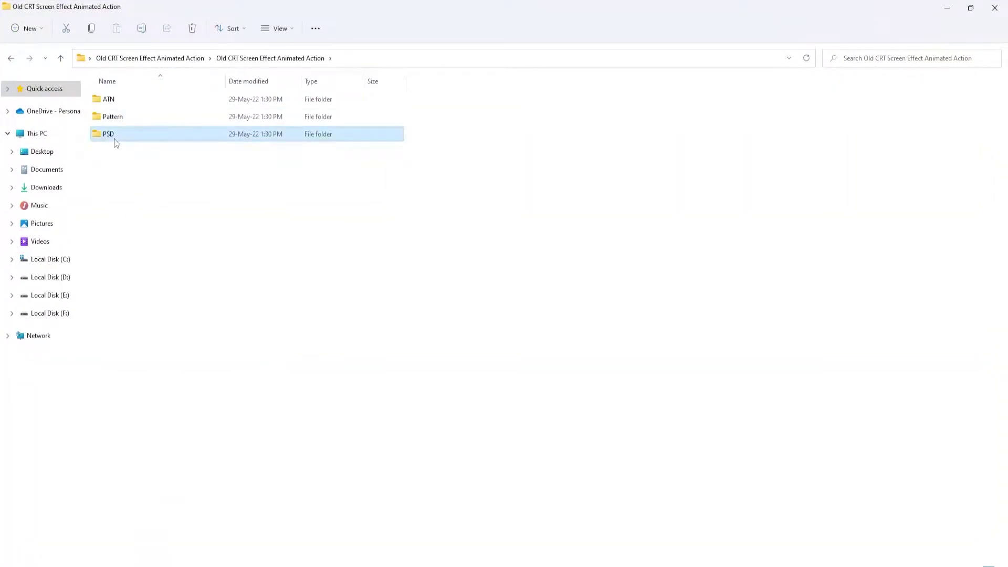
double_click(111, 134)
left_click(118, 102)
right_click(145, 103)
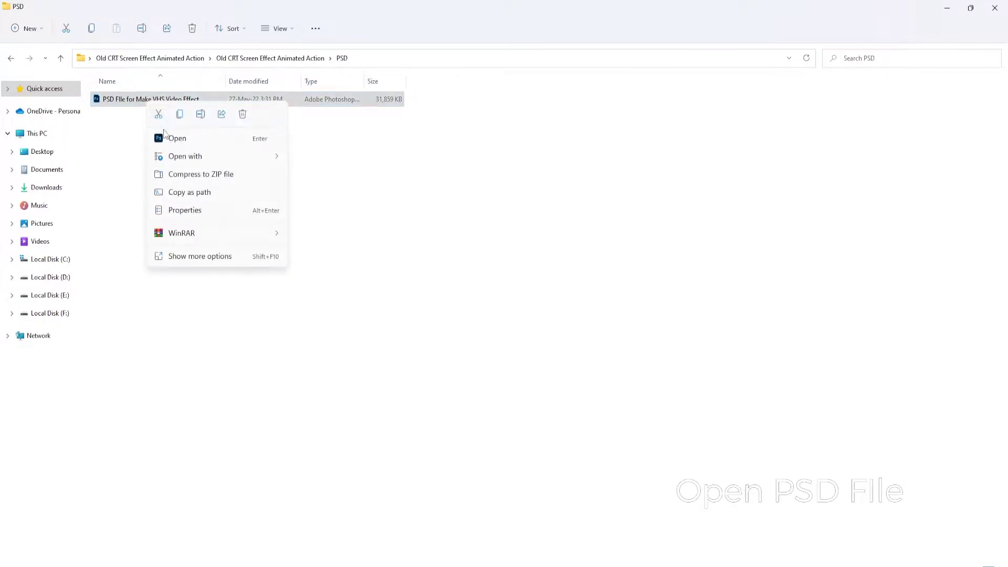
left_click(165, 137)
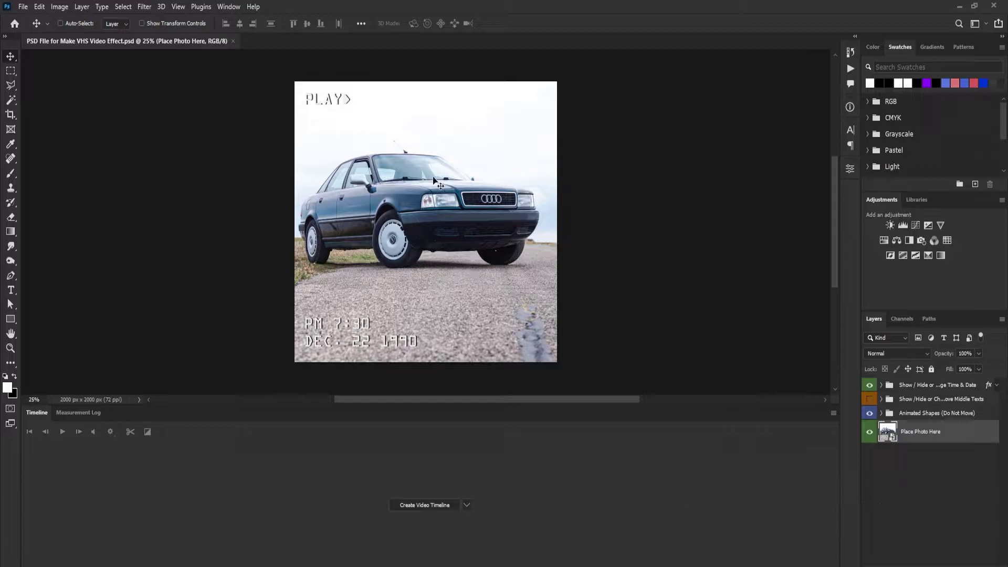
left_click(229, 7)
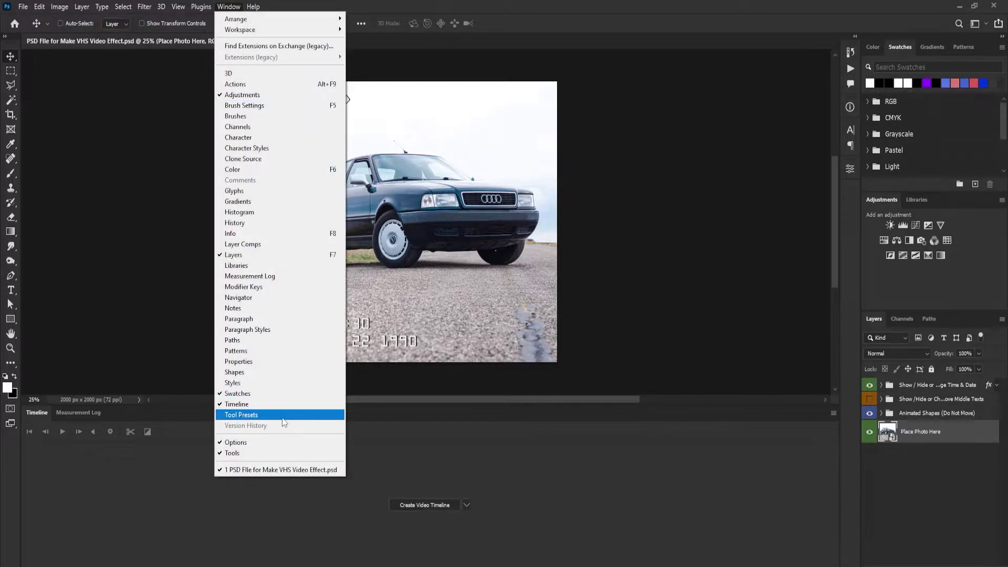
left_click(265, 404)
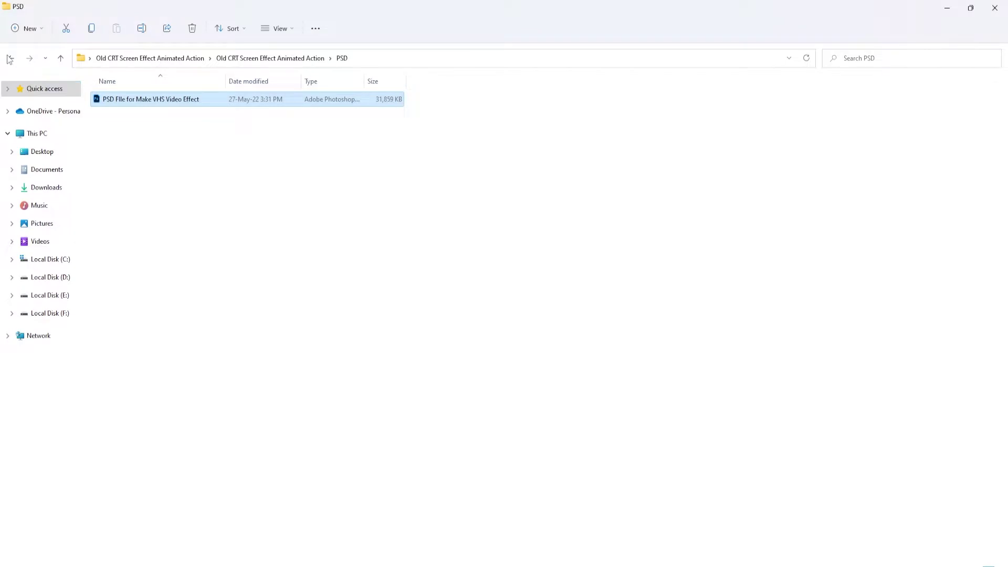
Load the CRT effect pattern file from the package's Pattern folder into Photoshop
left_click(11, 58)
left_click(151, 212)
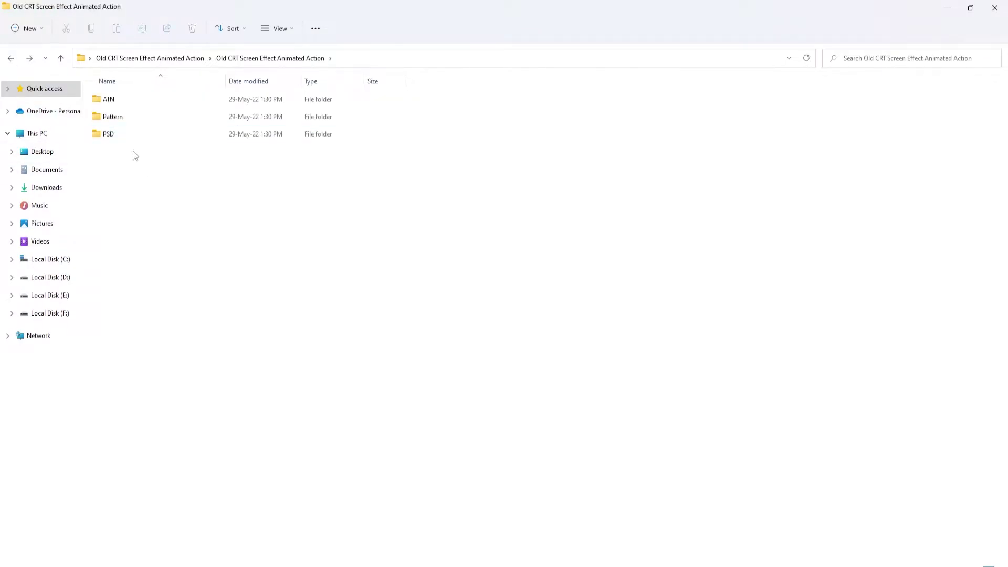
double_click(114, 117)
left_click(138, 101)
right_click(138, 102)
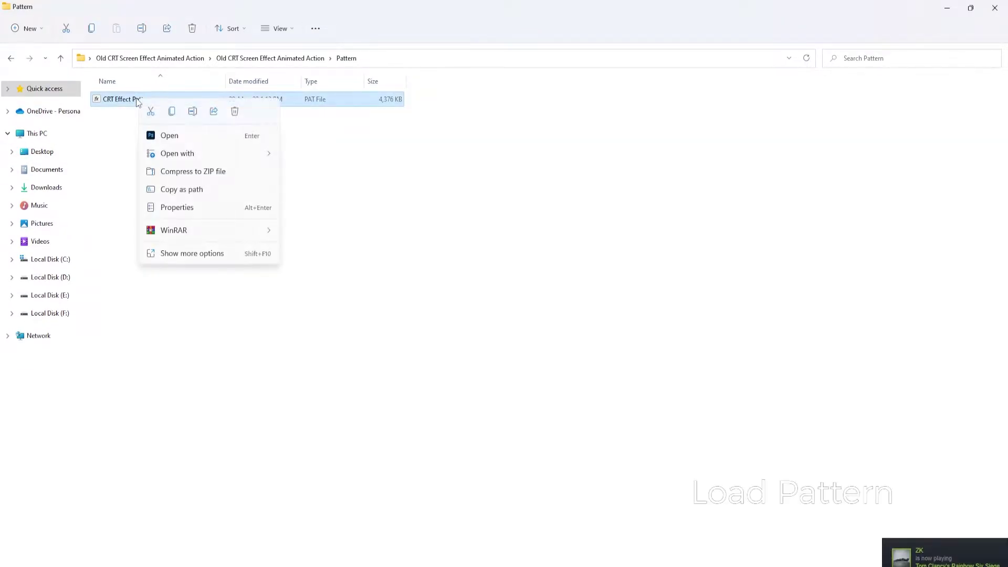
left_click(178, 136)
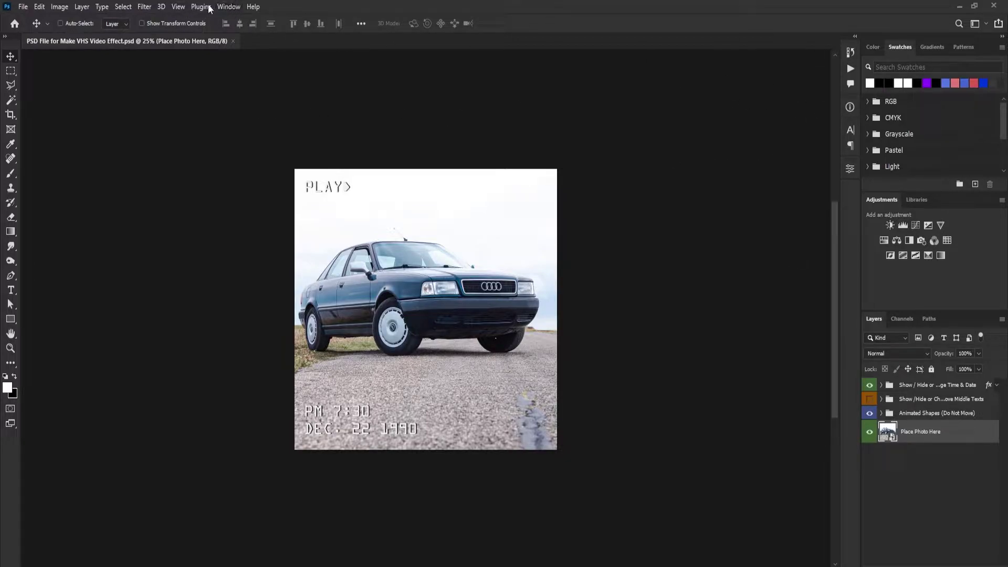
Display the Actions list and check which actions the Skin by SparkleStock set contains
left_click(228, 6)
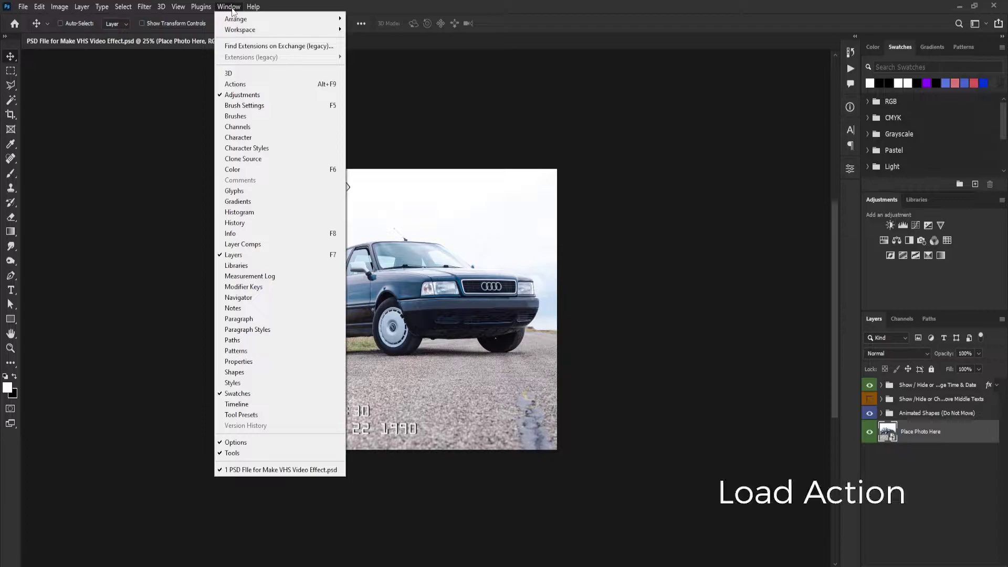
left_click(255, 83)
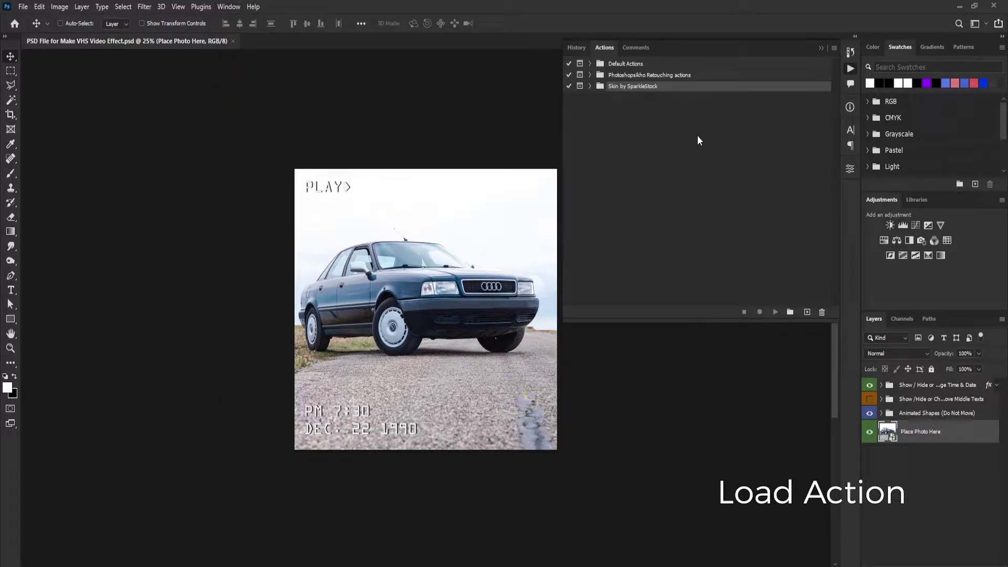
left_click(590, 86)
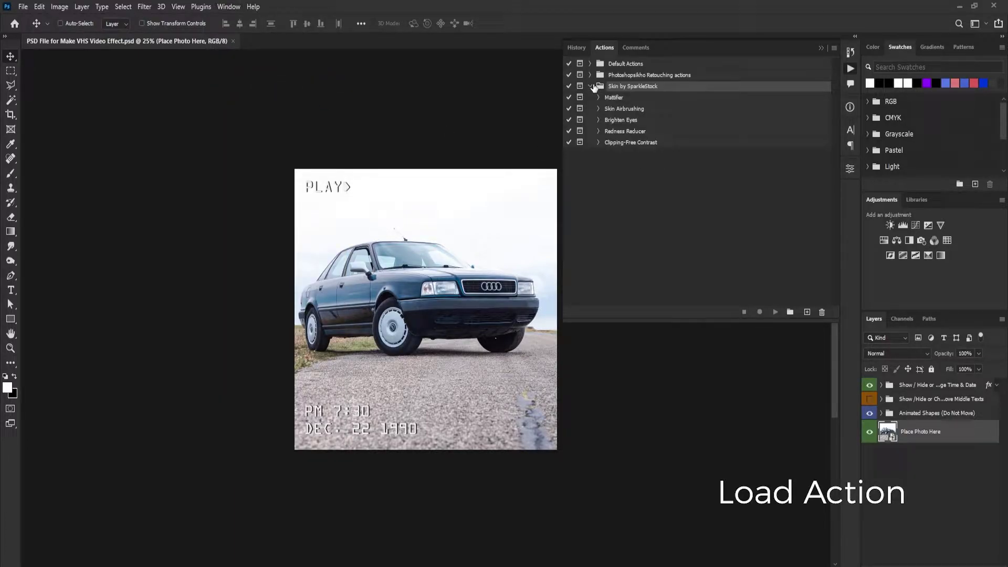
left_click(591, 86)
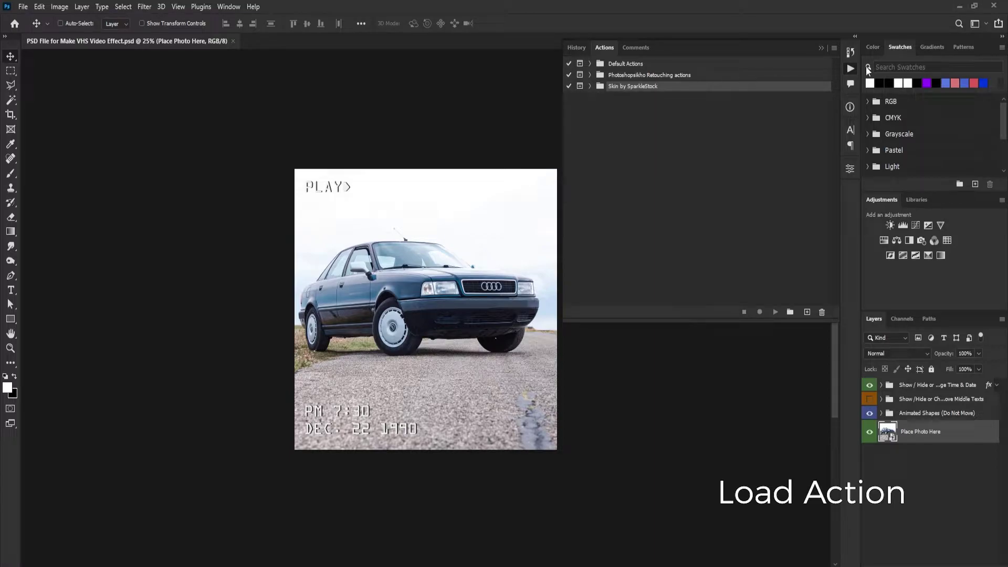
Load the Animated Old CRT Effect action file from the package's ATN folder on the desktop
left_click(832, 48)
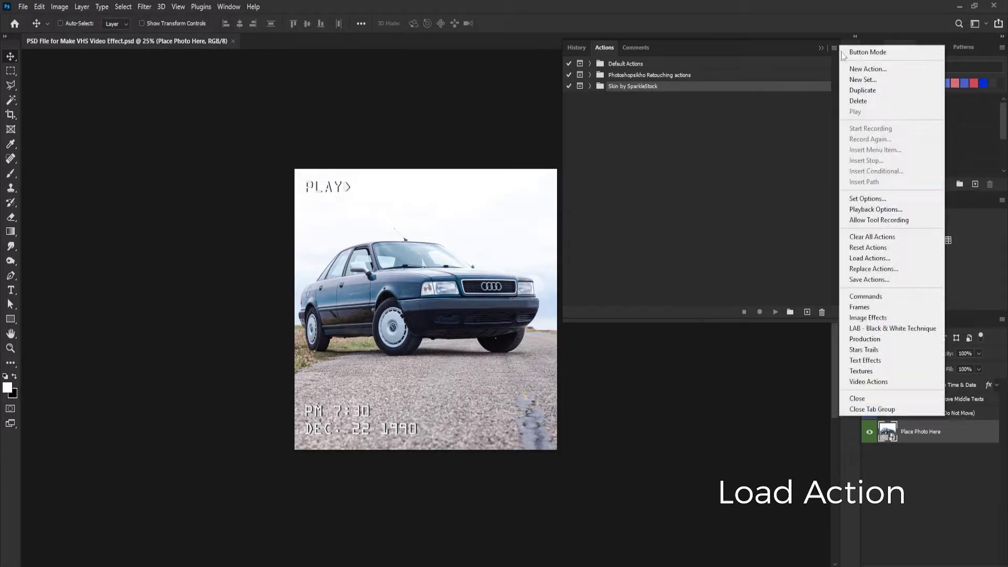
left_click(871, 264)
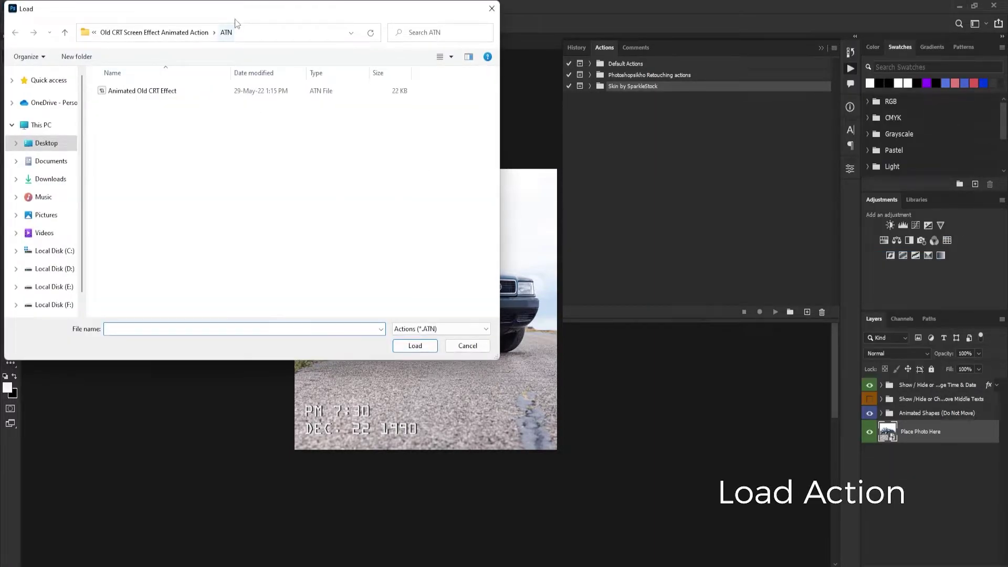
left_click(231, 245)
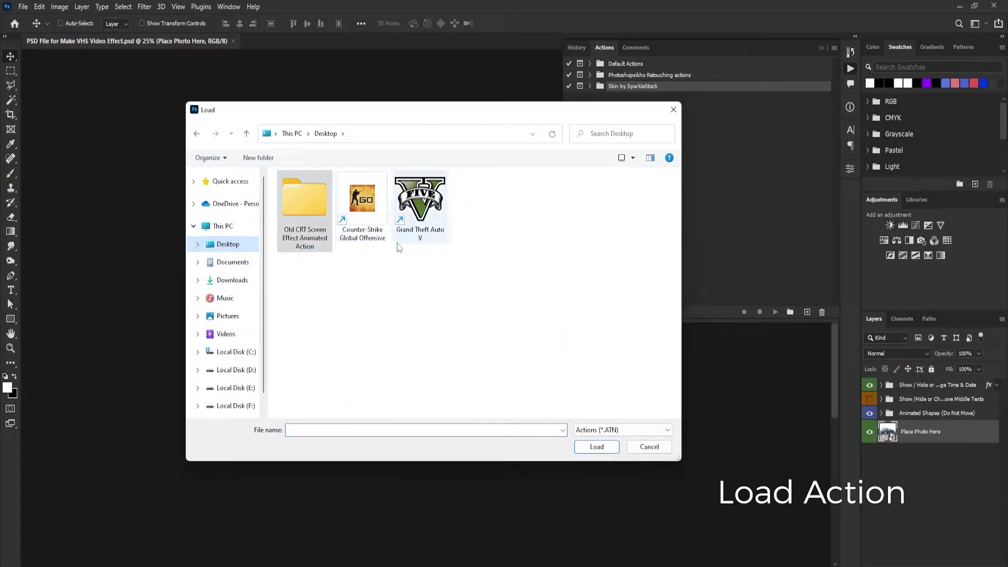
double_click(315, 237)
double_click(310, 192)
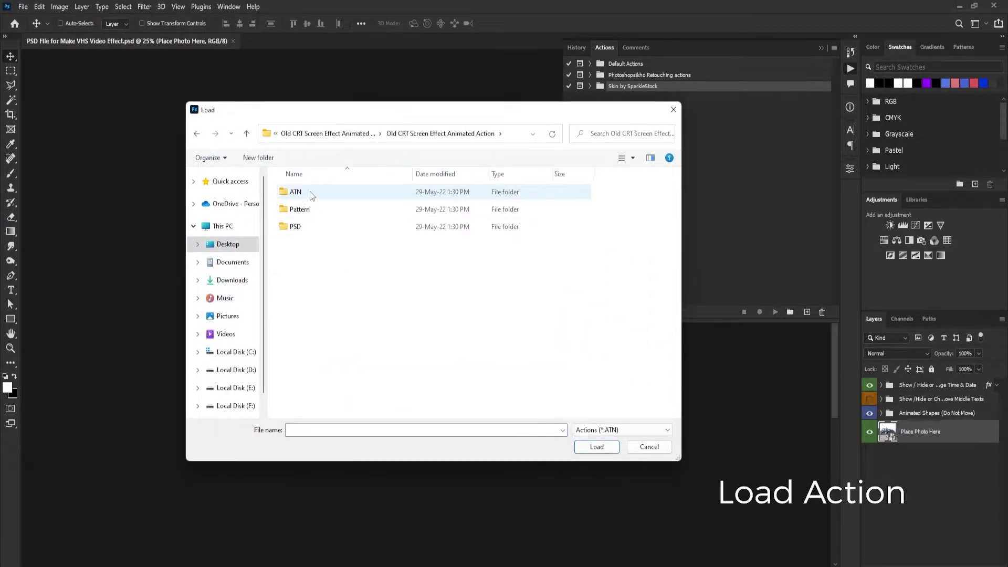
double_click(309, 191)
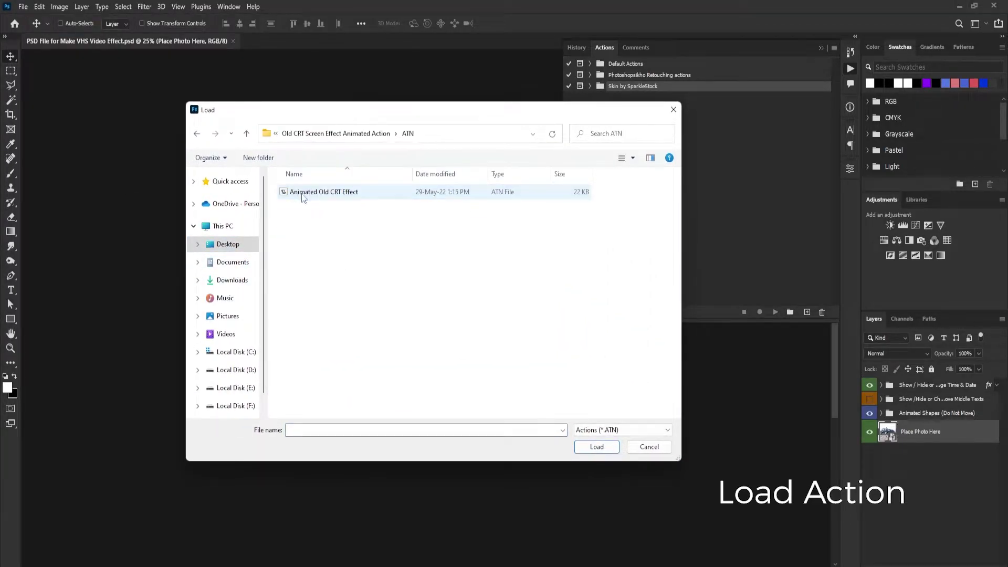
left_click(374, 193)
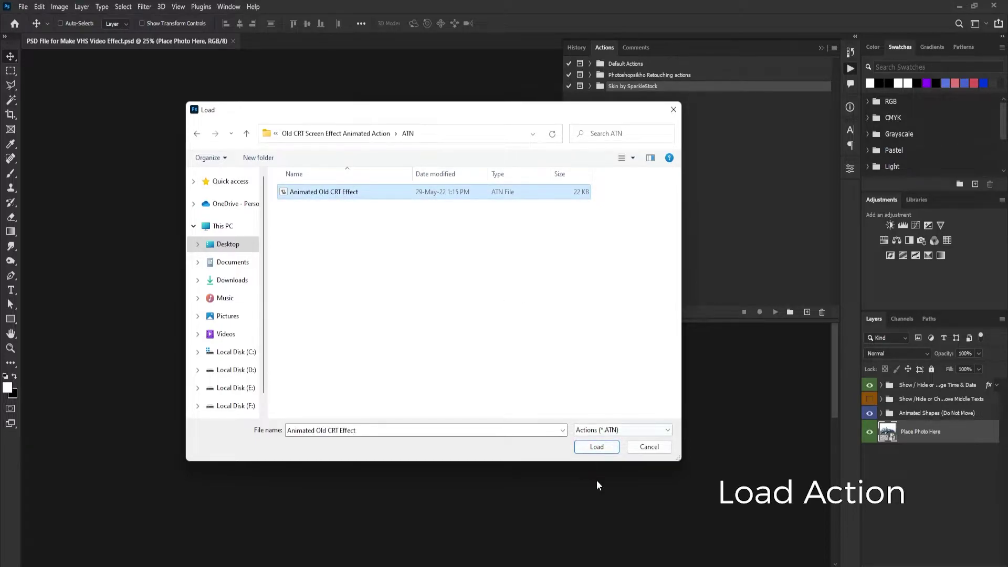
left_click(596, 448)
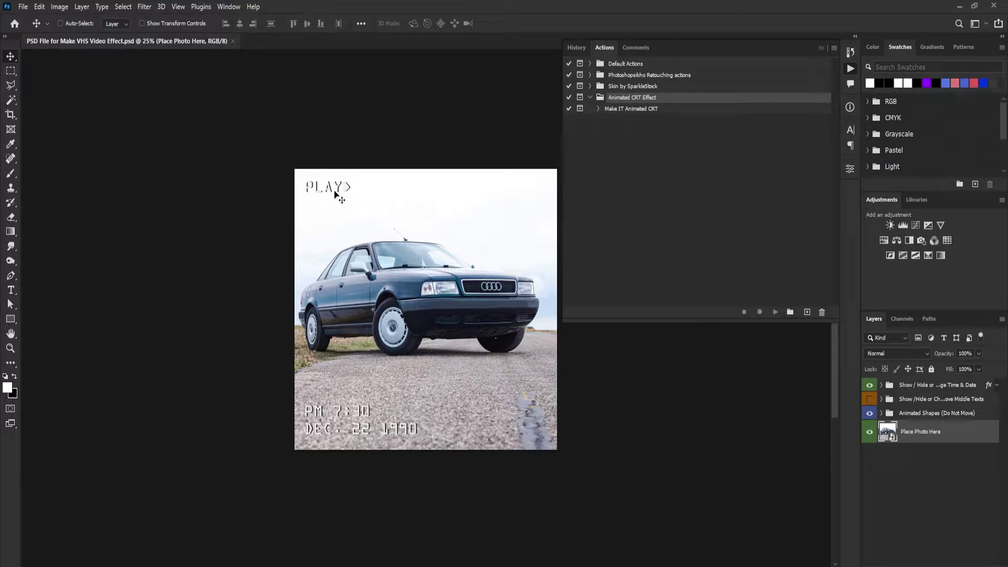
Replace the date line in the photo's lower text with MAY 29 1985
double_click(339, 198)
key("ctrl+a")
left_click(10, 57)
key("t")
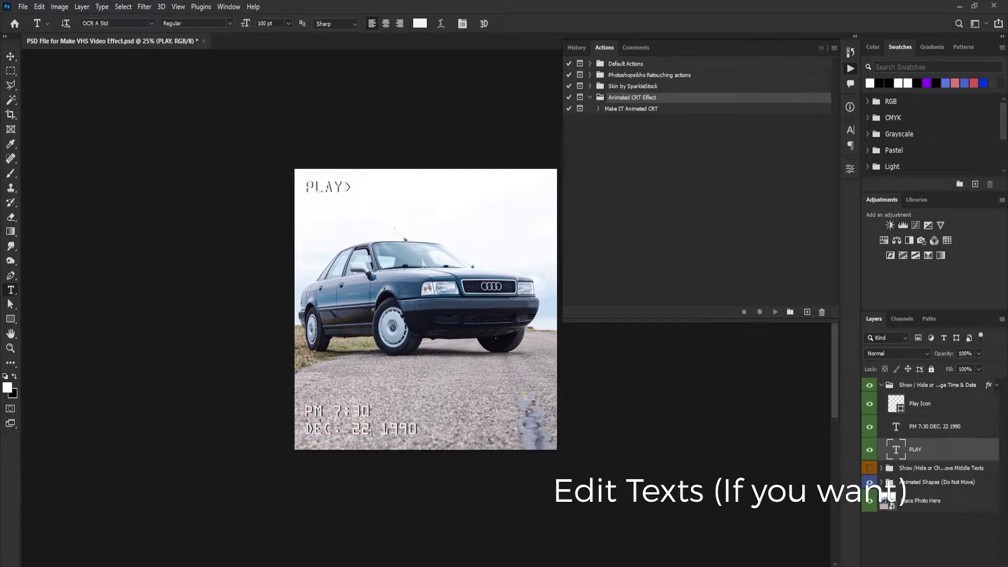
left_click_drag(355, 426, 457, 432)
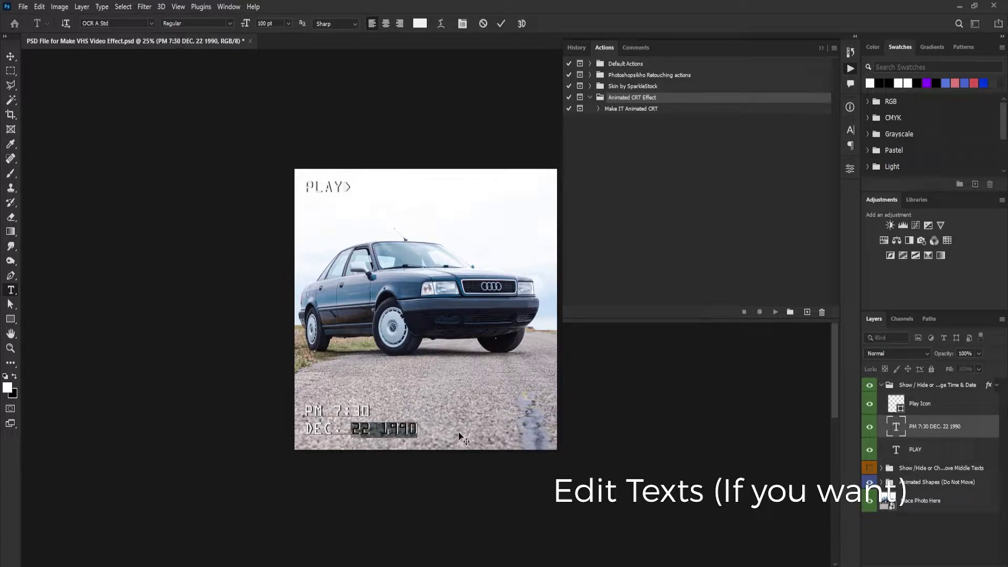
key("BackSpace")
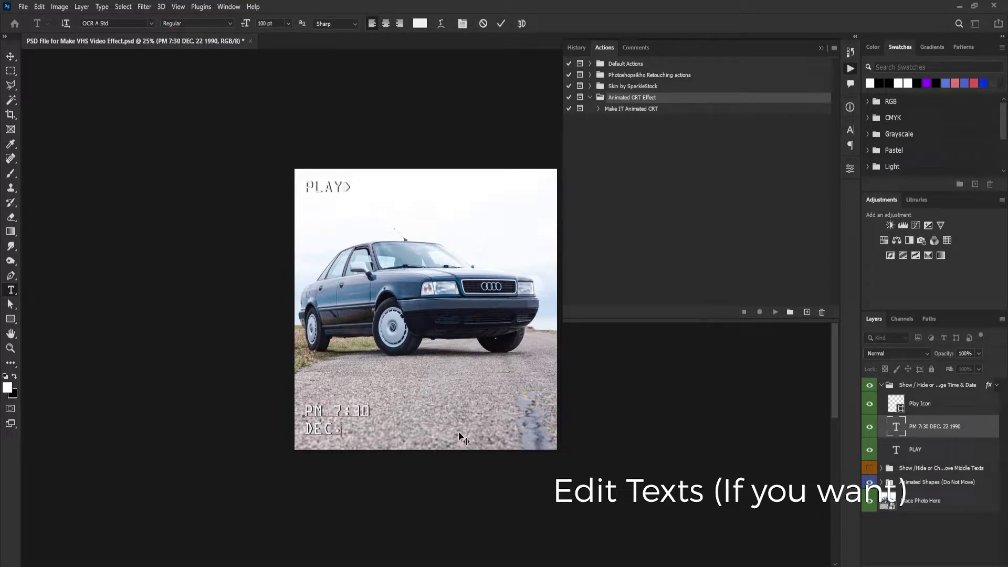
type("MAY 29 2")
key("BackSpace")
type("1985")
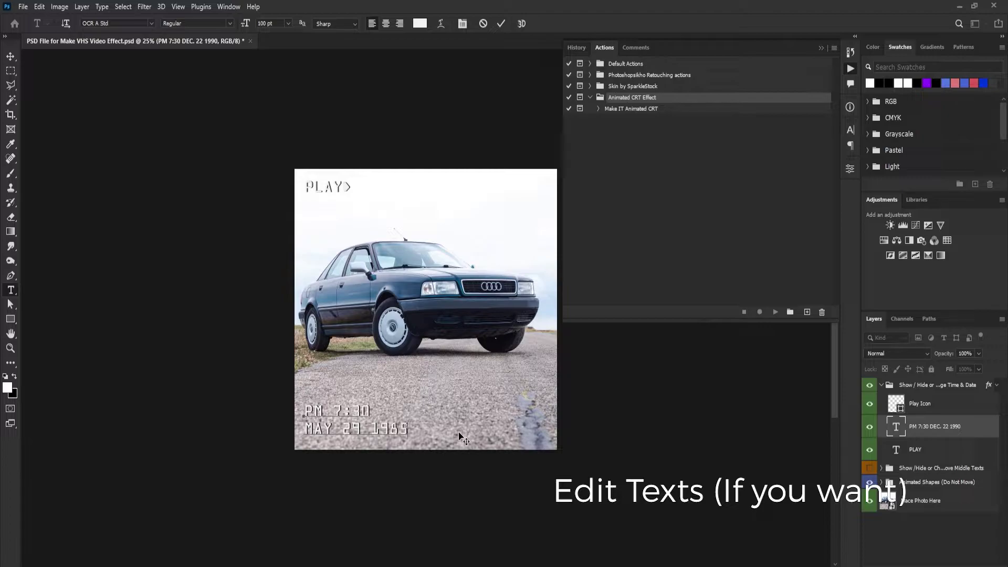
Change the time in the line above the date to 5.30 and commit the text
left_click(8, 294)
left_click_drag(331, 412, 376, 413)
type("5:00")
type("0")
left_click(10, 56)
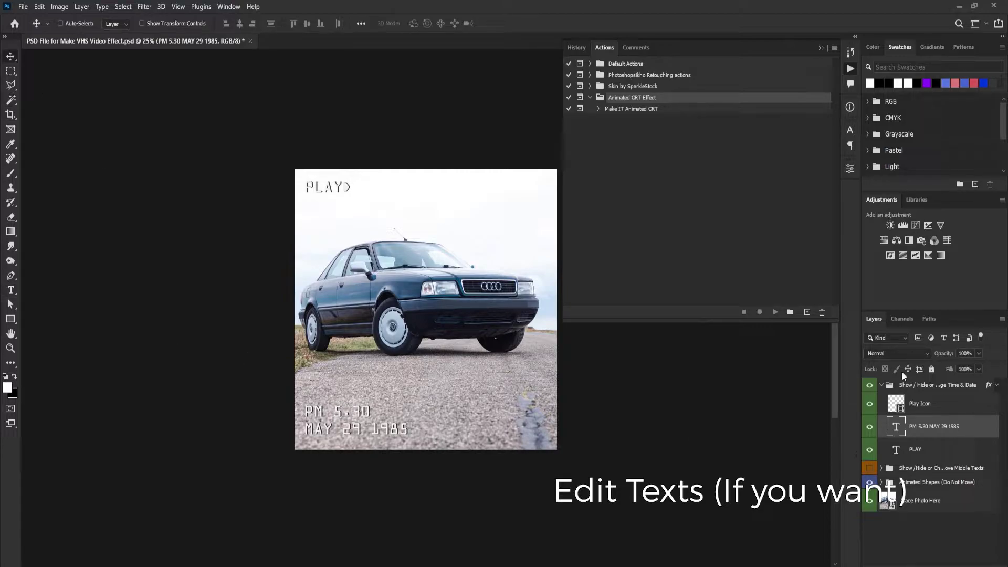
Collapse the Time & Date layer group, open the Place Photo Here smart object for editing, and hide the Actions list
left_click(882, 385)
left_click(900, 435)
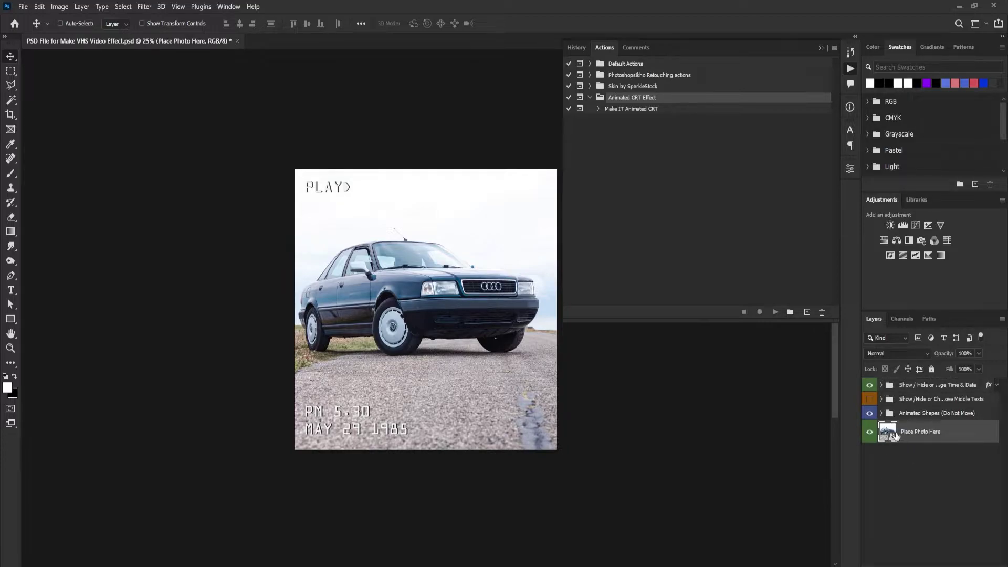
double_click(888, 432)
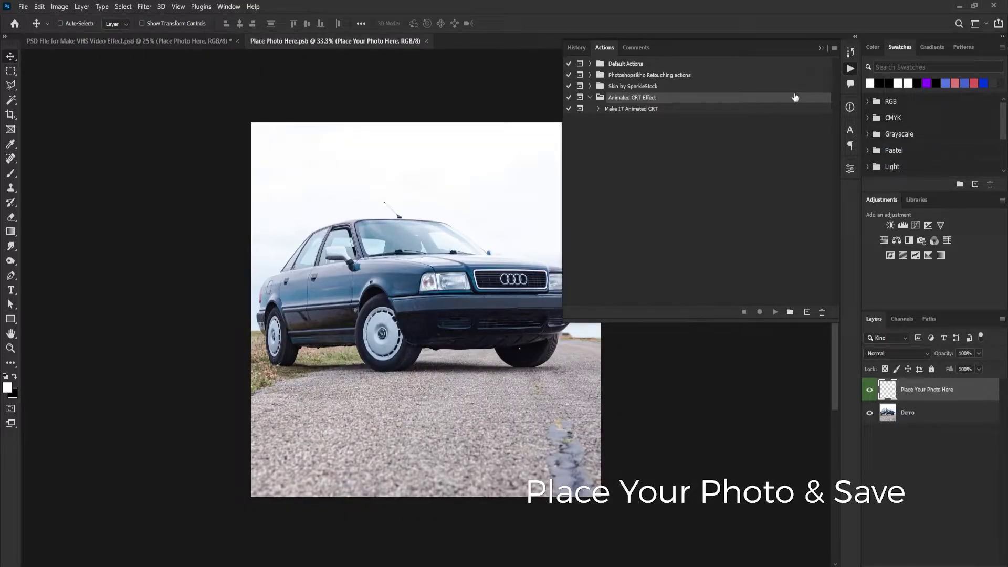
left_click(849, 70)
Open the swimming tiger photo tiger-2535888_1920 from the Stock Images folder
left_click(22, 6)
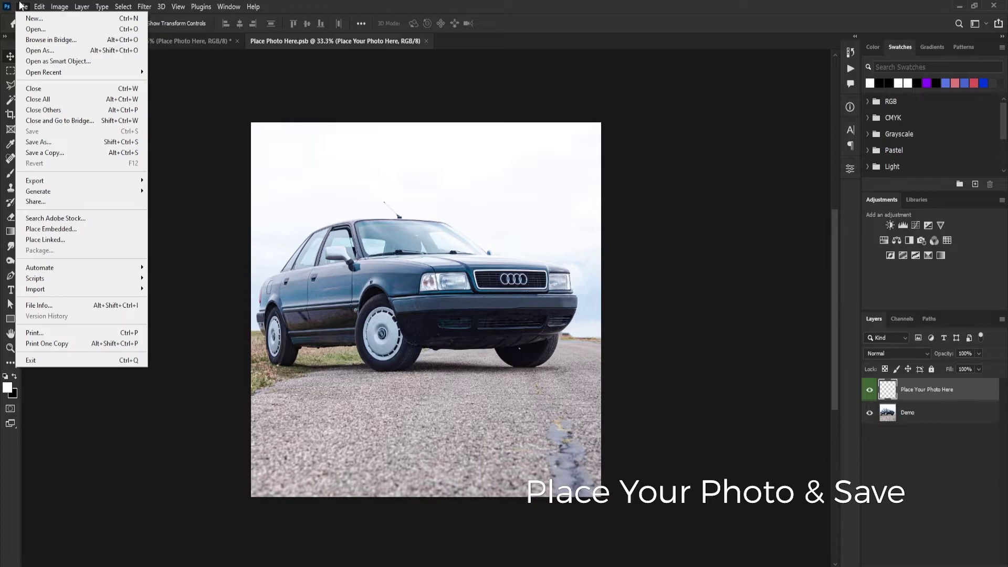
left_click(36, 29)
scroll(441, 341, "down", 10)
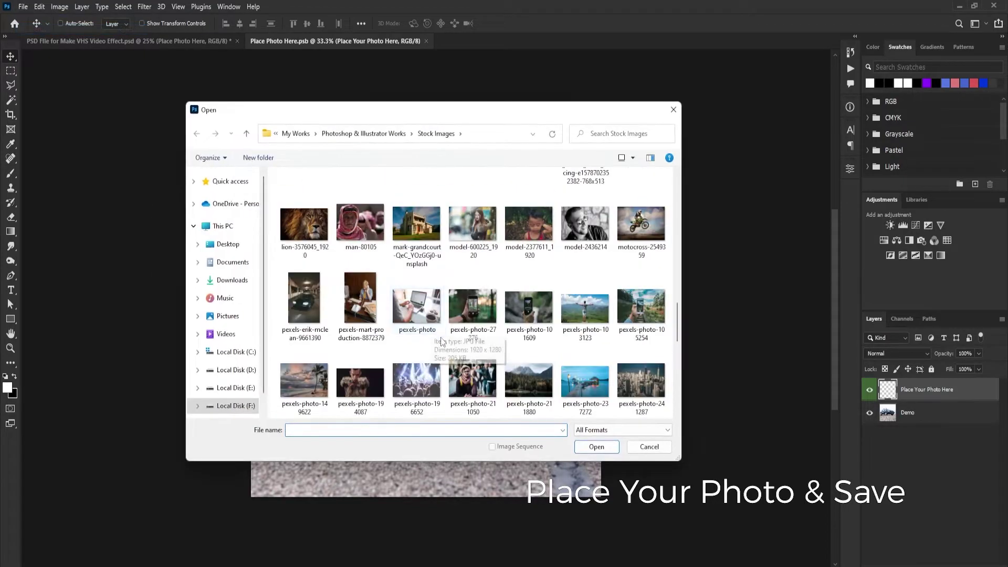
scroll(441, 341, "up", 2)
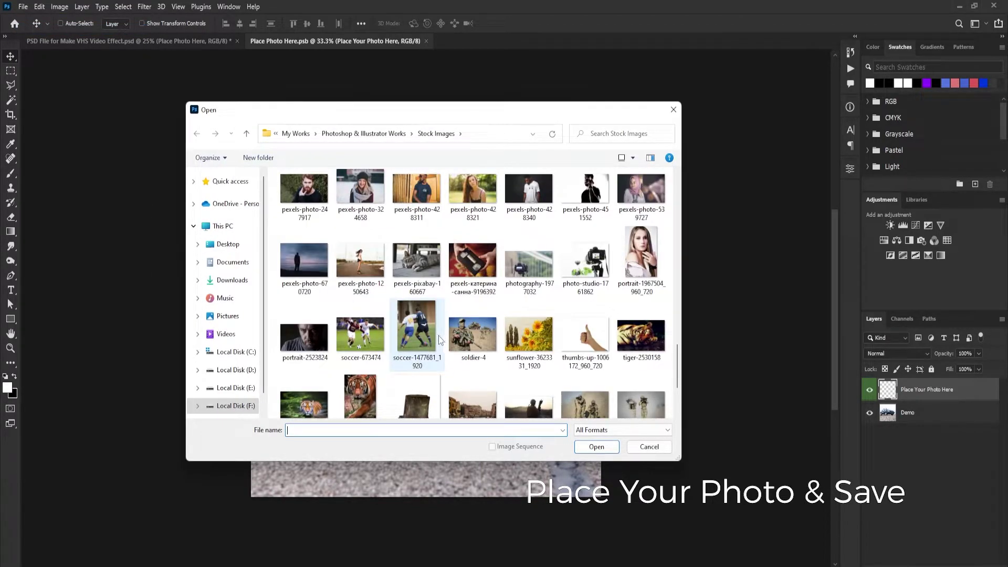
scroll(440, 340, "up", 5)
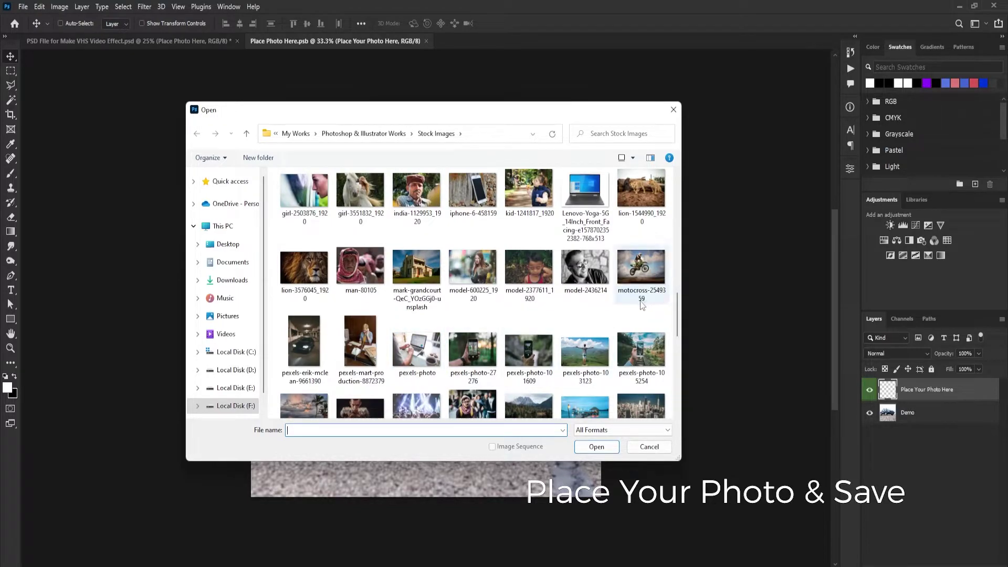
scroll(462, 313, "up", 5)
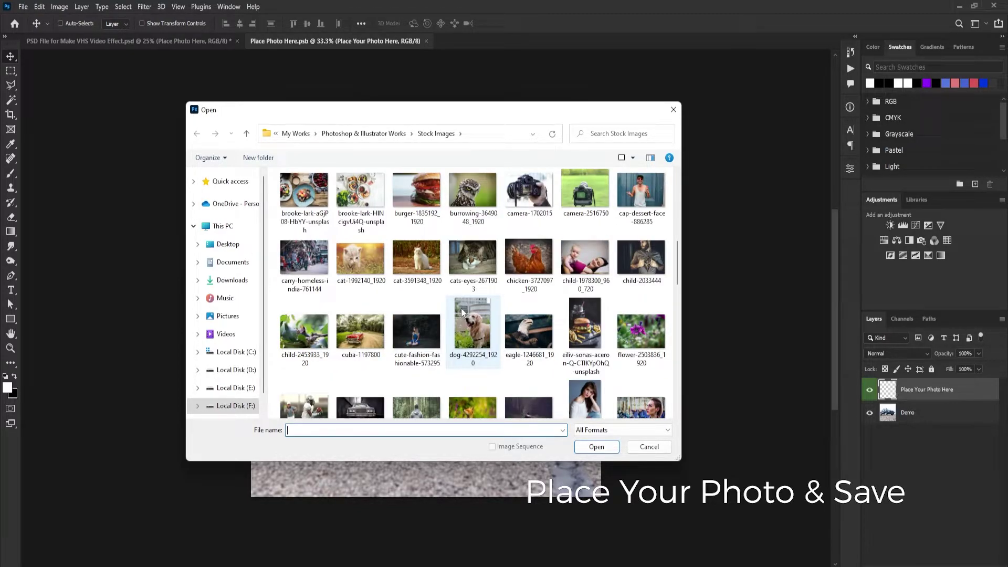
scroll(463, 314, "up", 5)
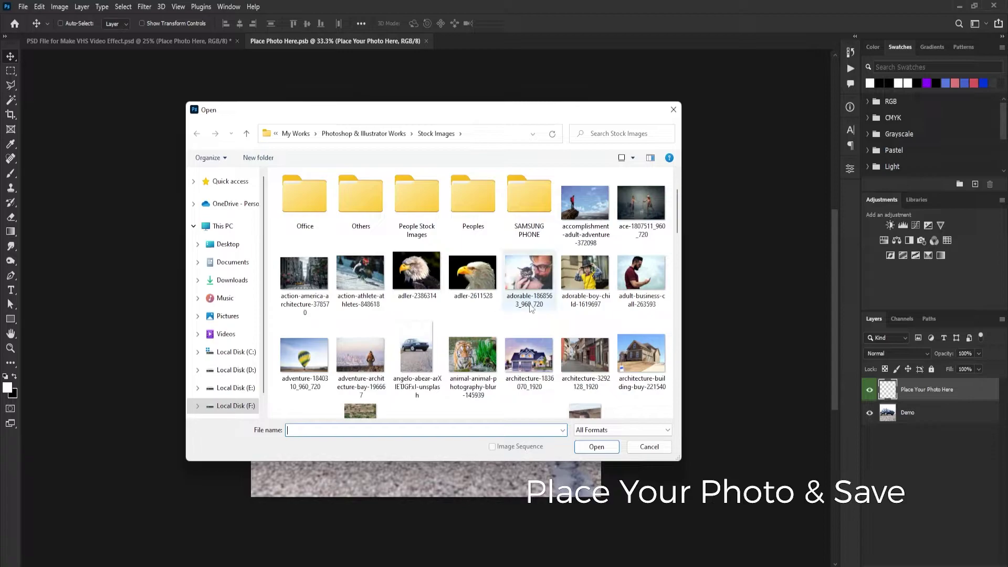
scroll(528, 310, "up", 3)
scroll(530, 308, "down", 15)
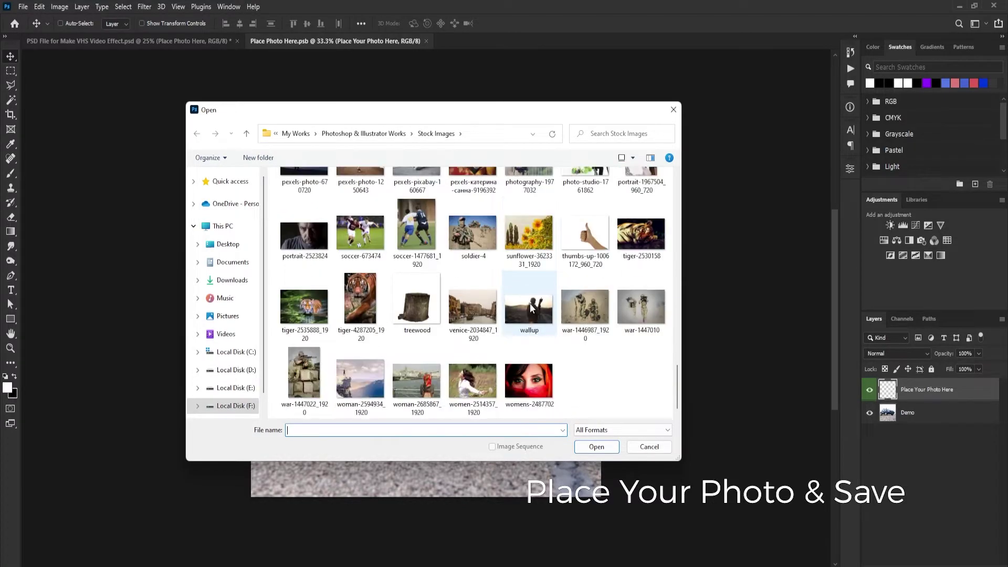
double_click(319, 321)
Copy the entire tiger photo, close its document, and paste it into the smart object's Place Your Photo Here layer
key("ctrl+a")
key("ctrl+c")
key("ctrl+w")
key("ctrl+v")
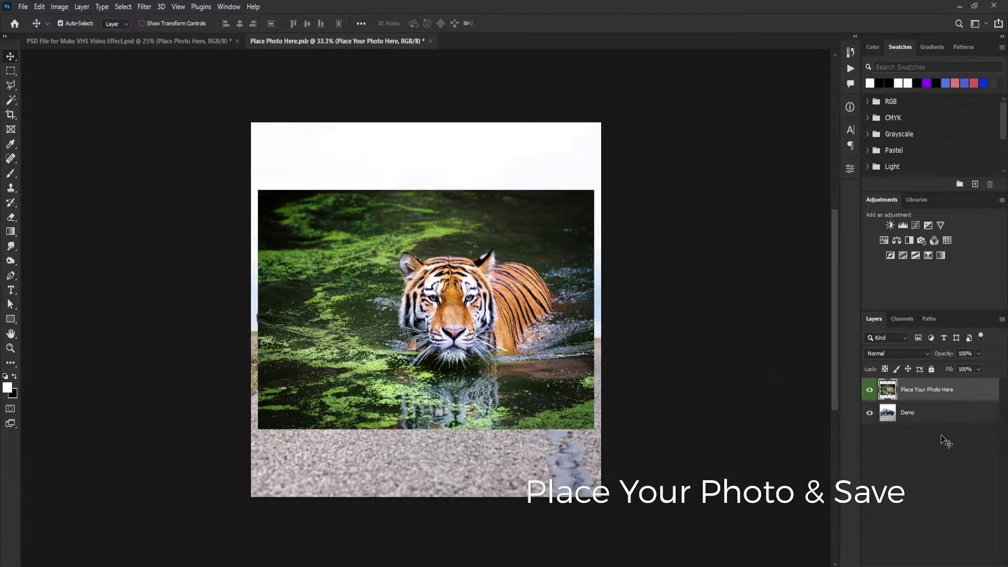
Scale the Place Your Photo Here tiger layer to about 164% and shift it left so it fills the canvas
key("z")
left_click(920, 411)
left_click(900, 389)
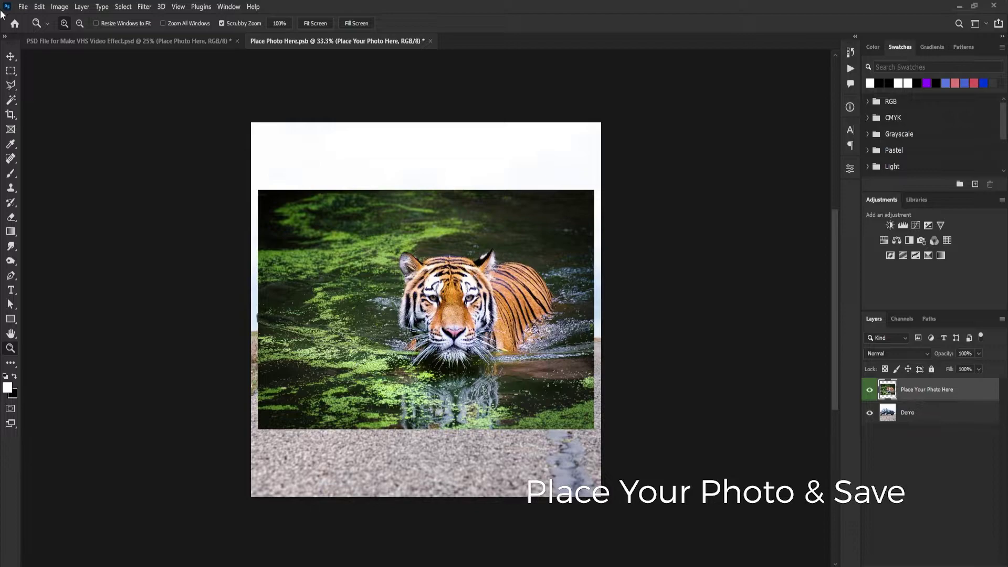
key("ctrl+t")
left_click_drag(594, 429, 689, 519)
left_click_drag(525, 370, 471, 370)
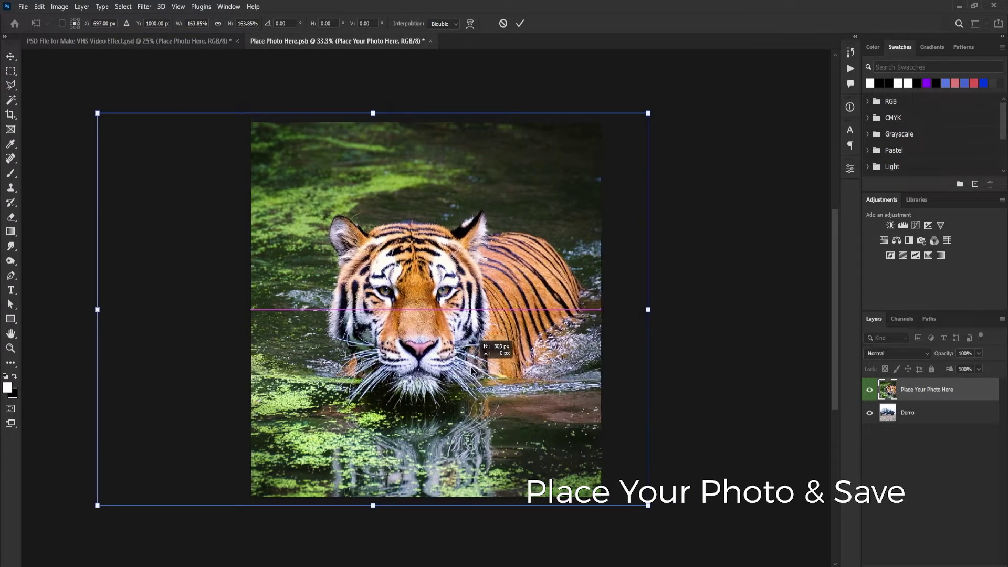
key("Return")
Save the Place Photo Here smart object and close its document
left_click(23, 6)
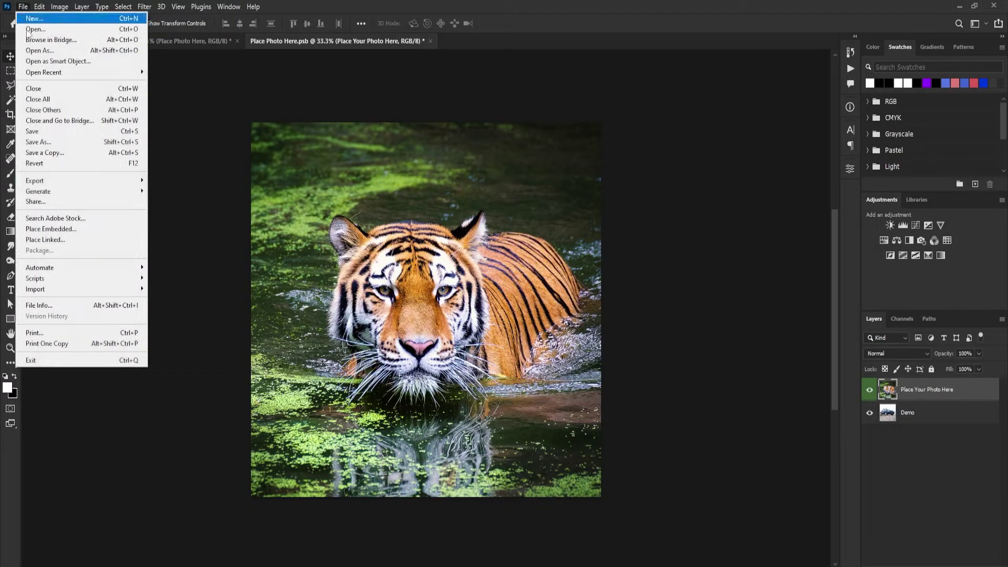
left_click(47, 132)
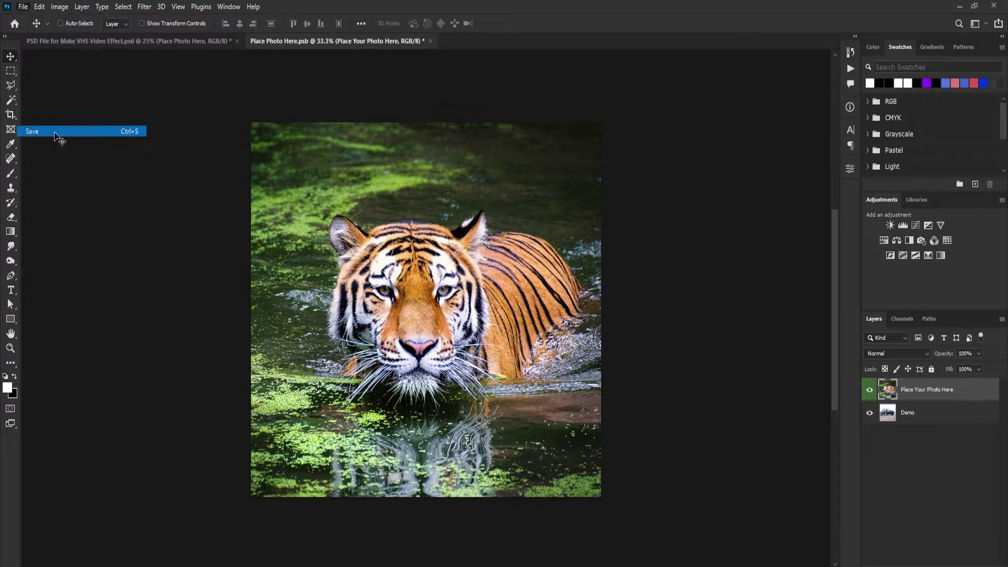
left_click(426, 41)
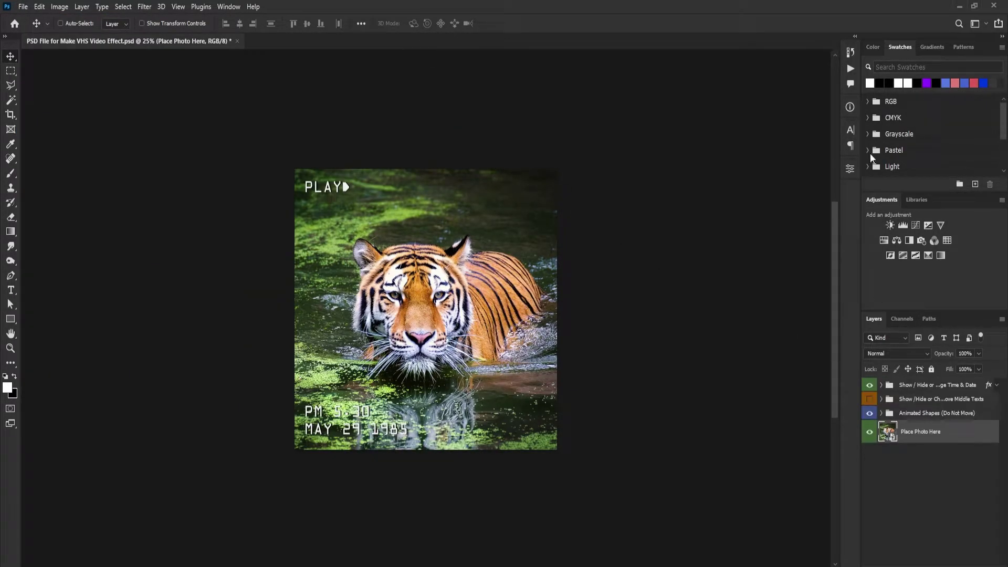
Run the Make IT Animated CRT action from the Animated CRT Effect set, dismiss its closing message, and hide the Actions list
left_click(222, 7)
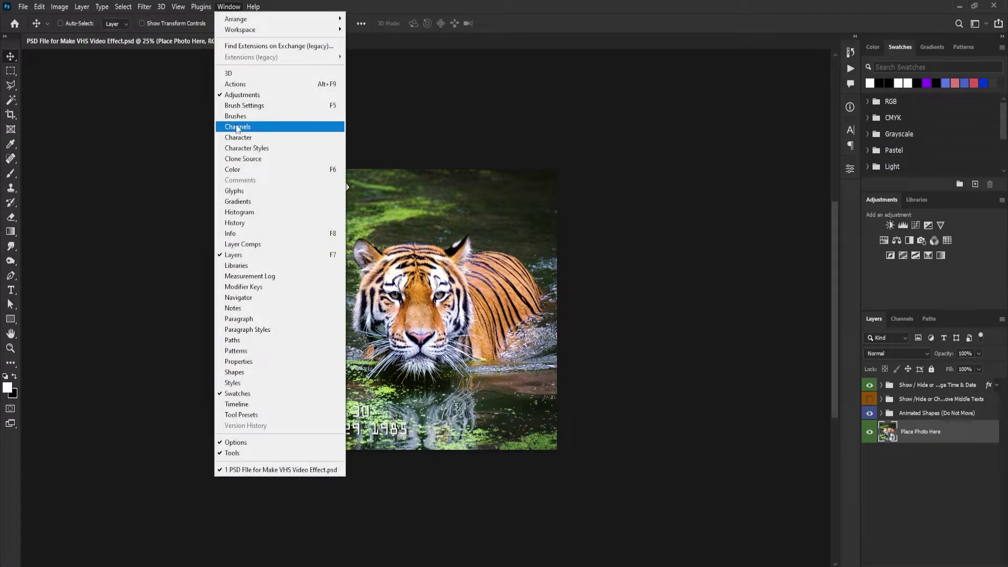
left_click(293, 85)
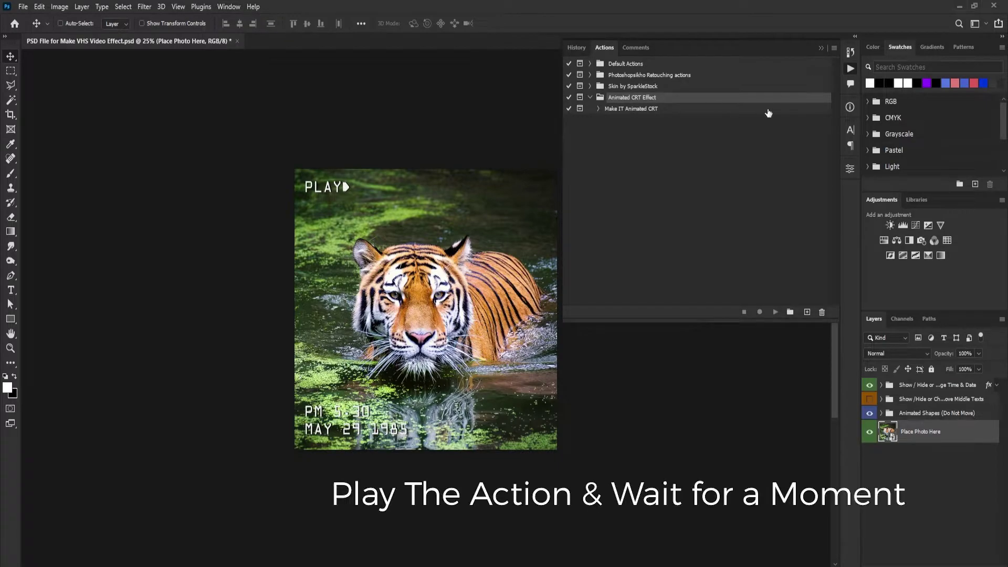
left_click(639, 108)
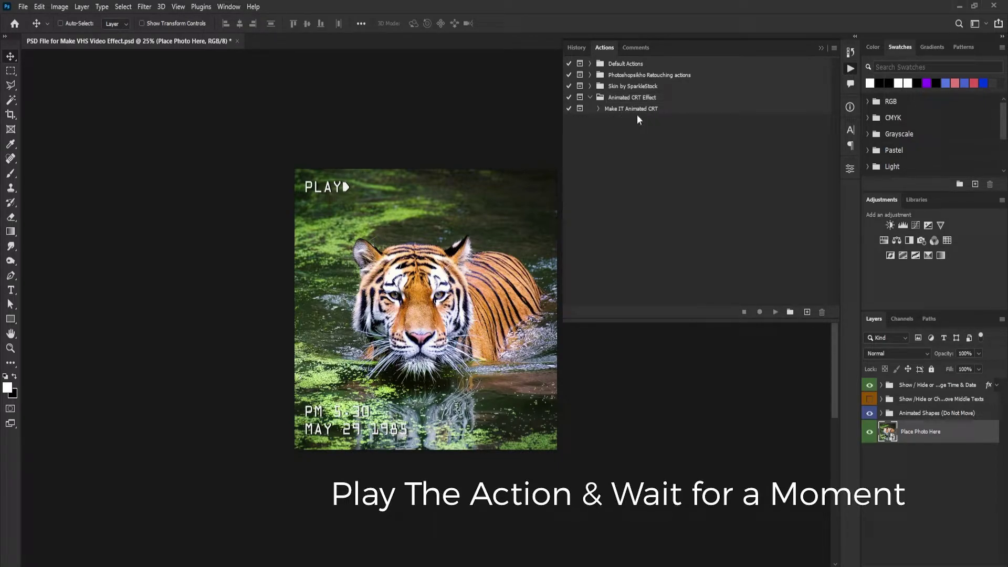
left_click(644, 109)
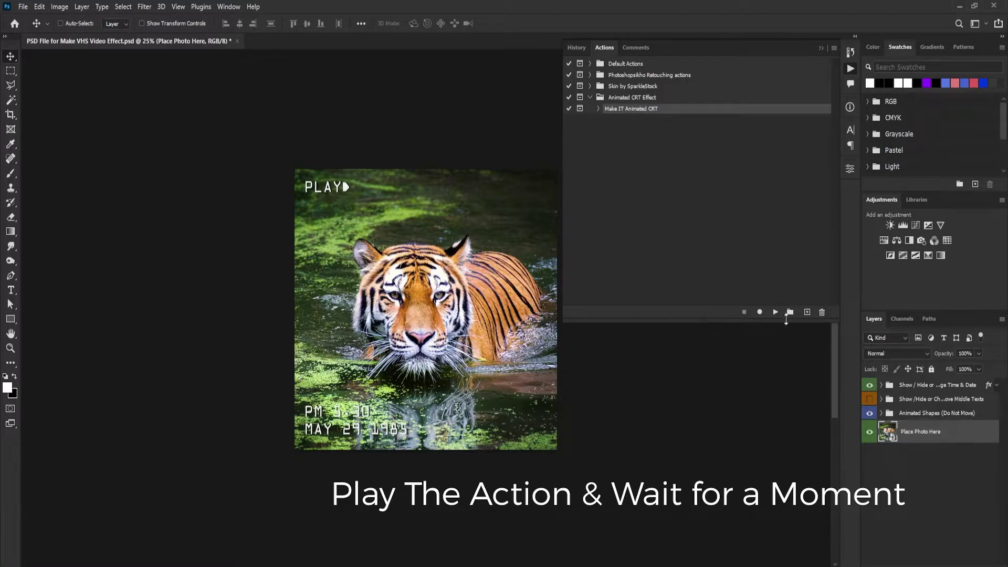
left_click(775, 313)
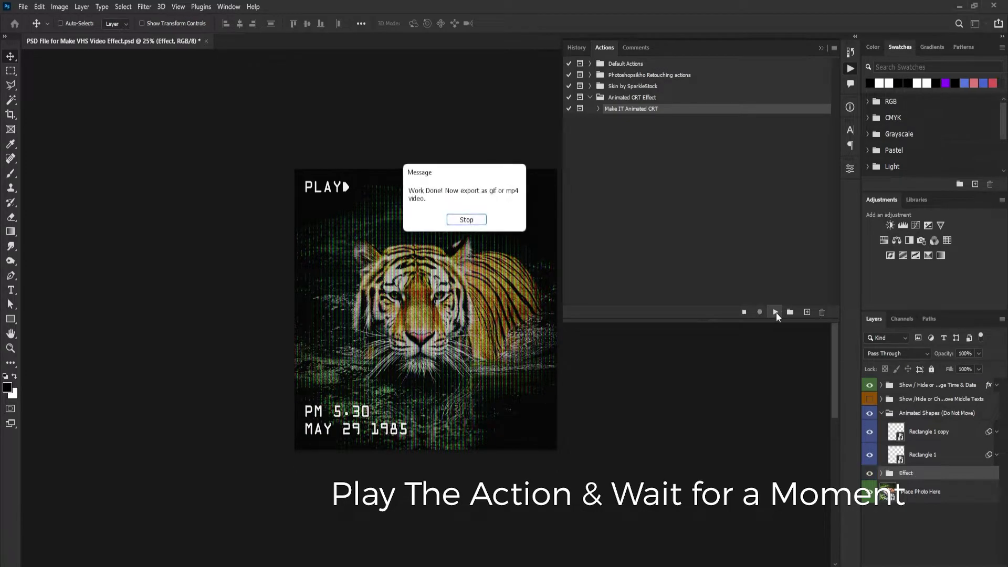
left_click(475, 221)
left_click(851, 69)
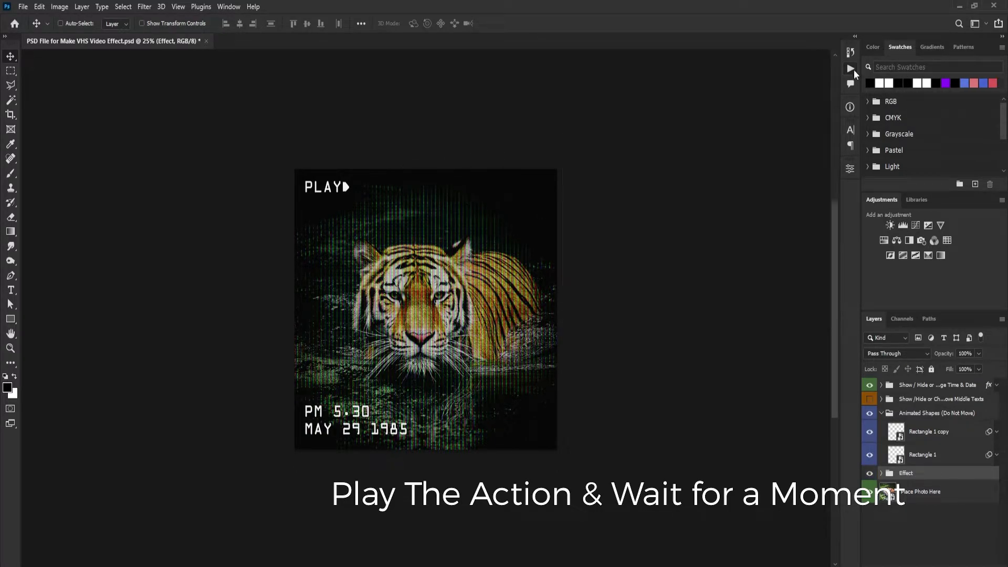
Show the Timeline and play part of the CRT animation to preview it, stopping playback partway
left_click(229, 7)
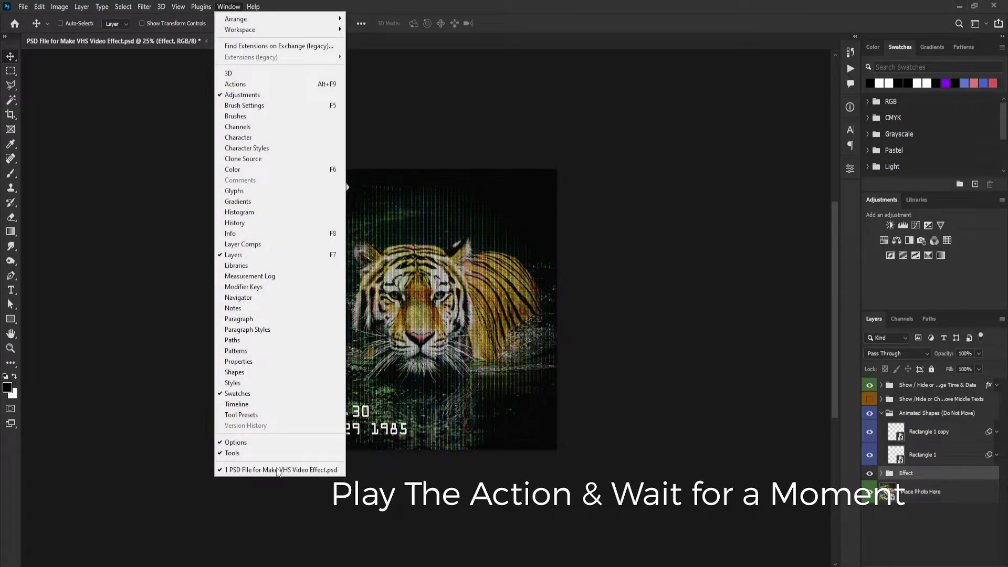
left_click(236, 404)
left_click(62, 432)
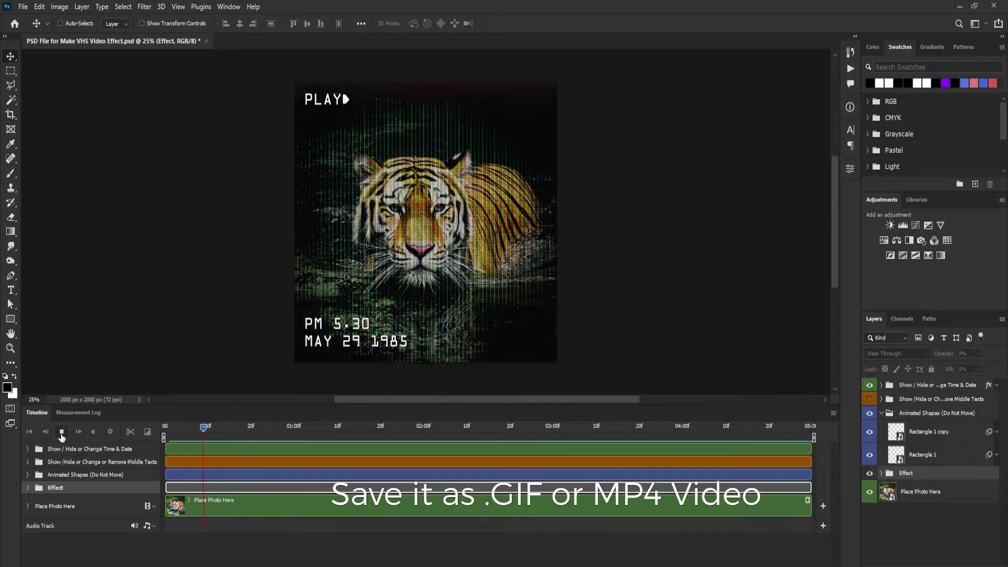
left_click(62, 435)
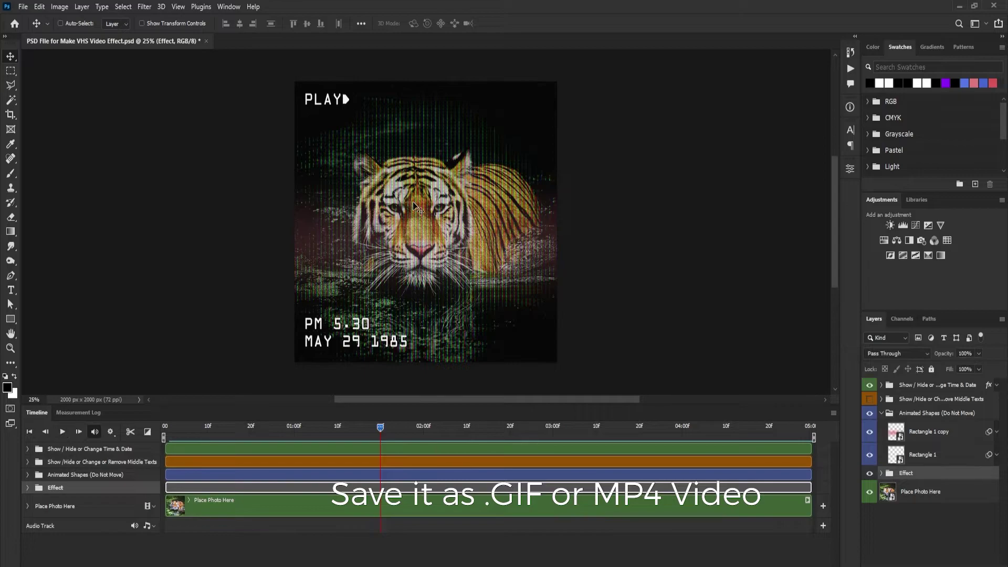
Render all frames as an H.264 MP4 with the High Quality preset into the Videos folder
left_click(23, 5)
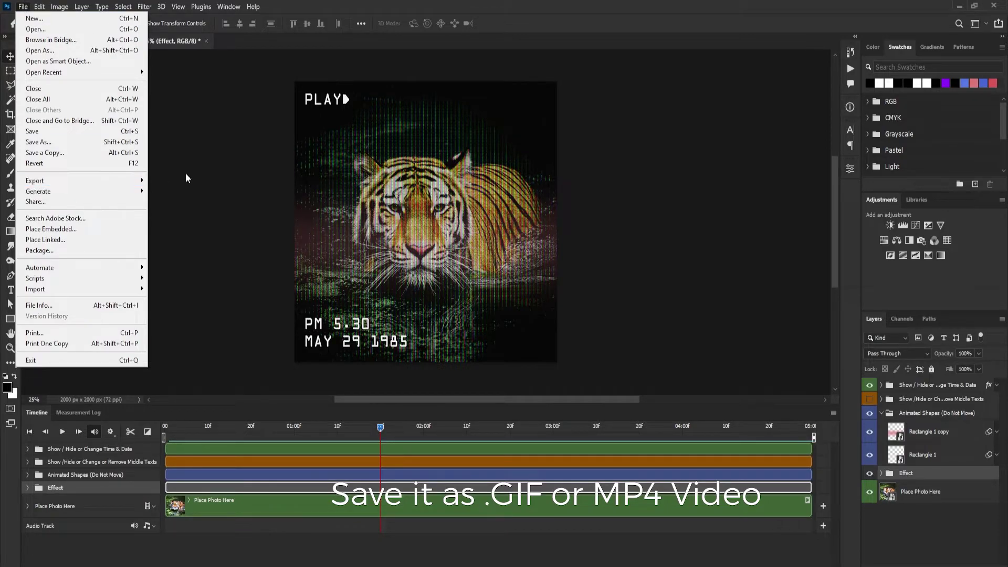
mouse_move(128, 183)
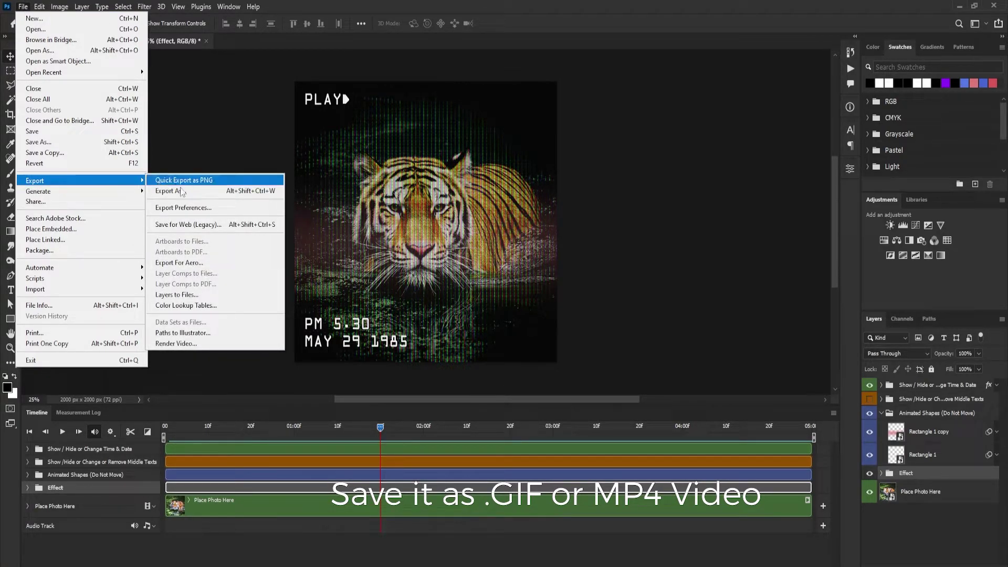
left_click(209, 342)
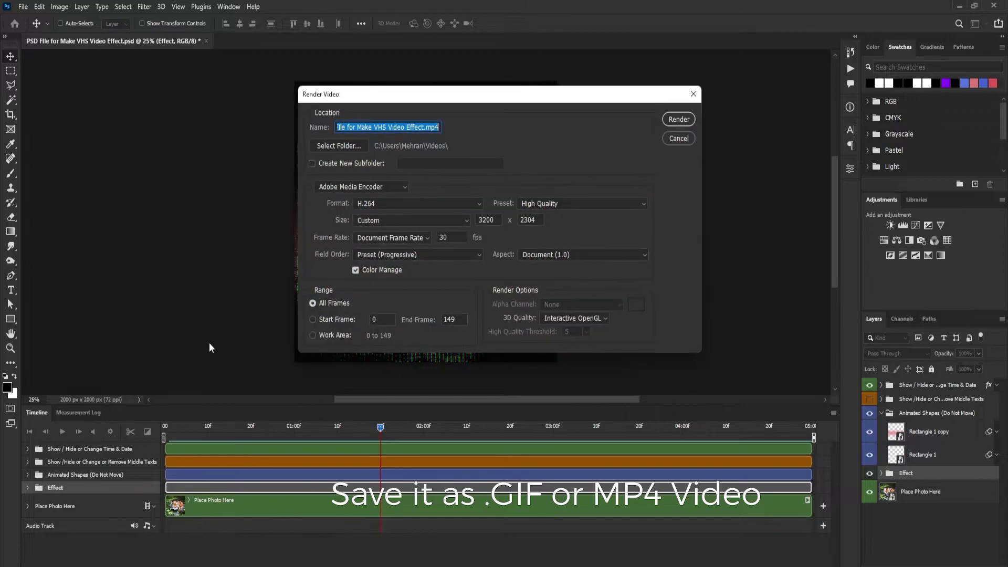
left_click(349, 146)
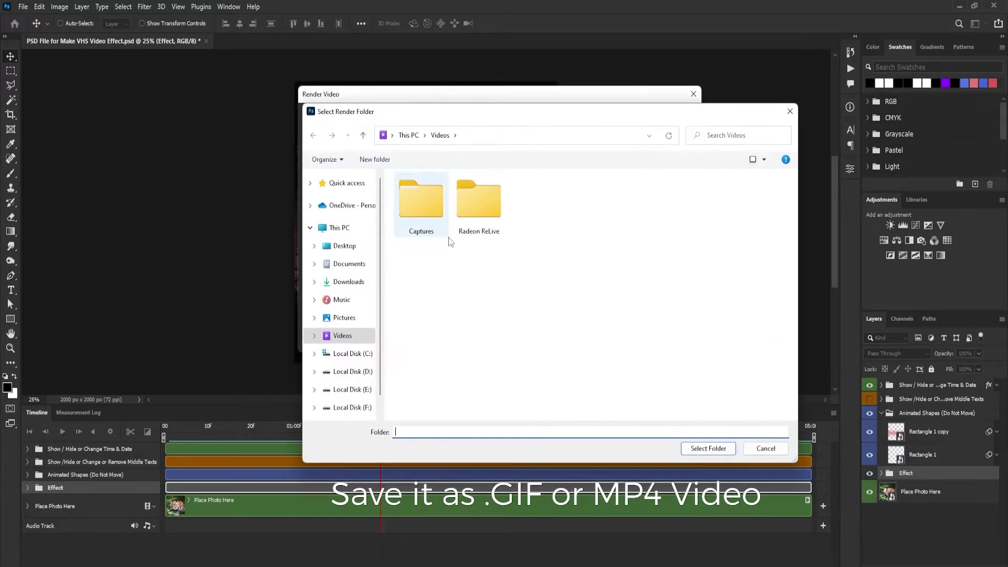
left_click(708, 448)
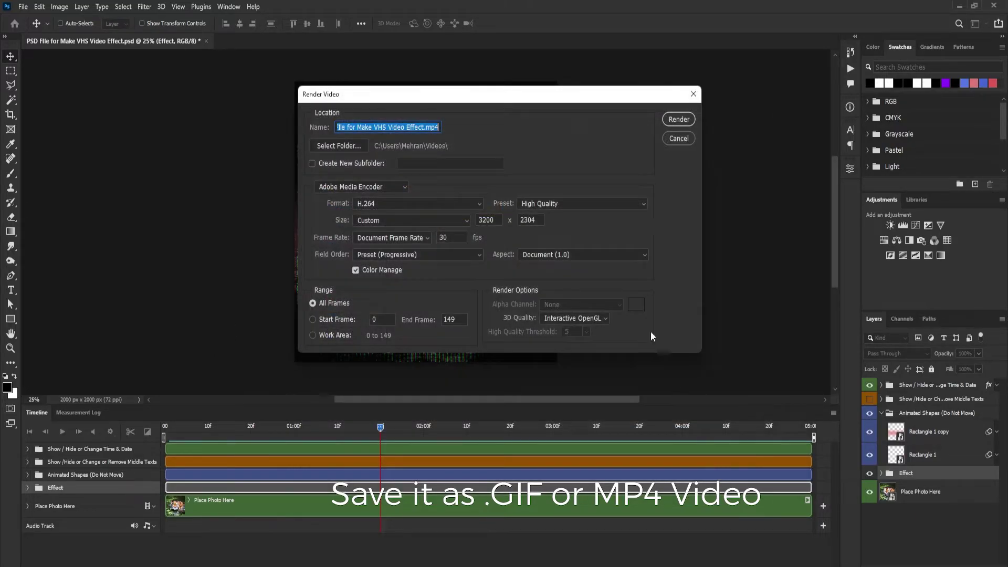
left_click(678, 119)
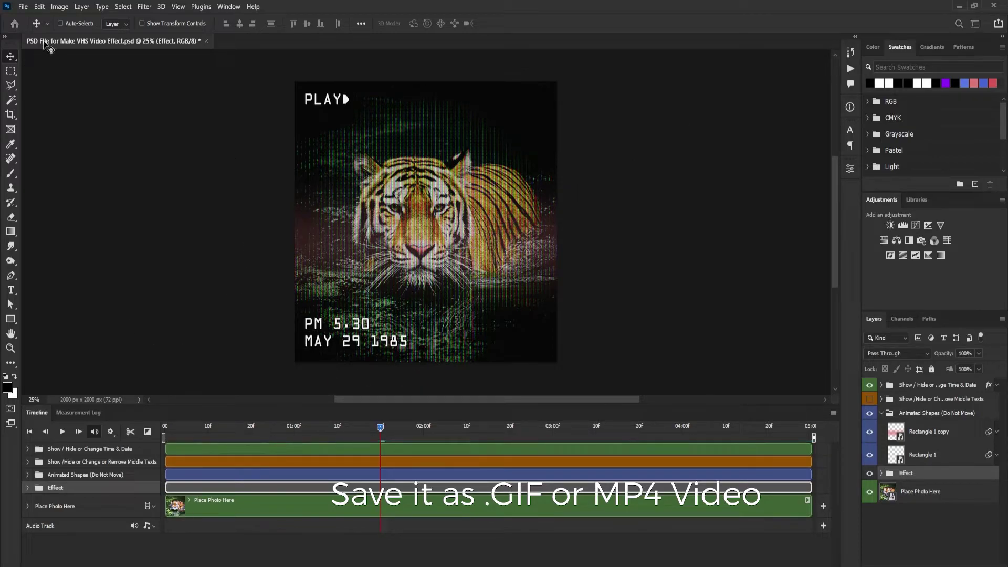
Set up a Save for Web (Legacy) export of the document at 1000 px width in GIF format
left_click(23, 7)
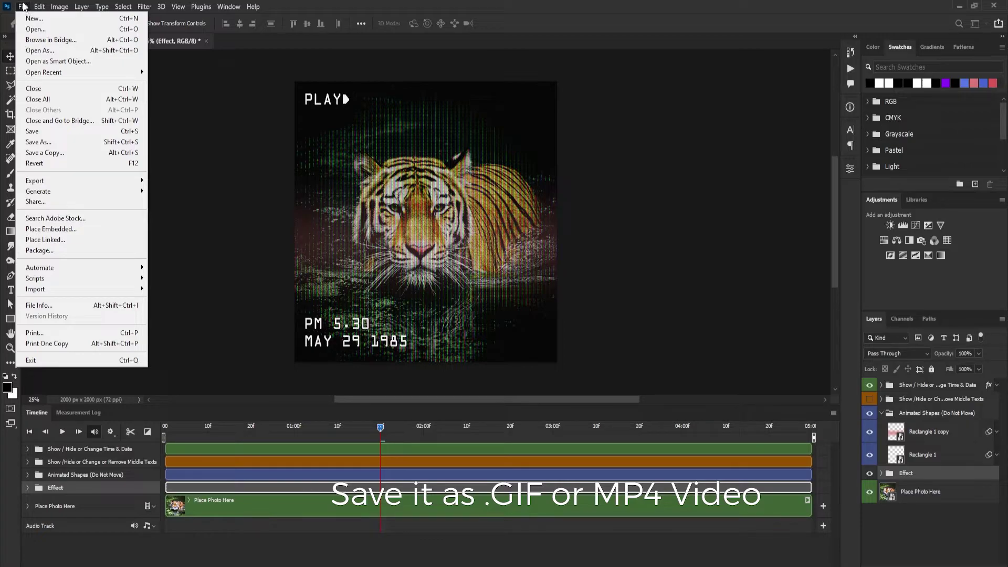
mouse_move(66, 181)
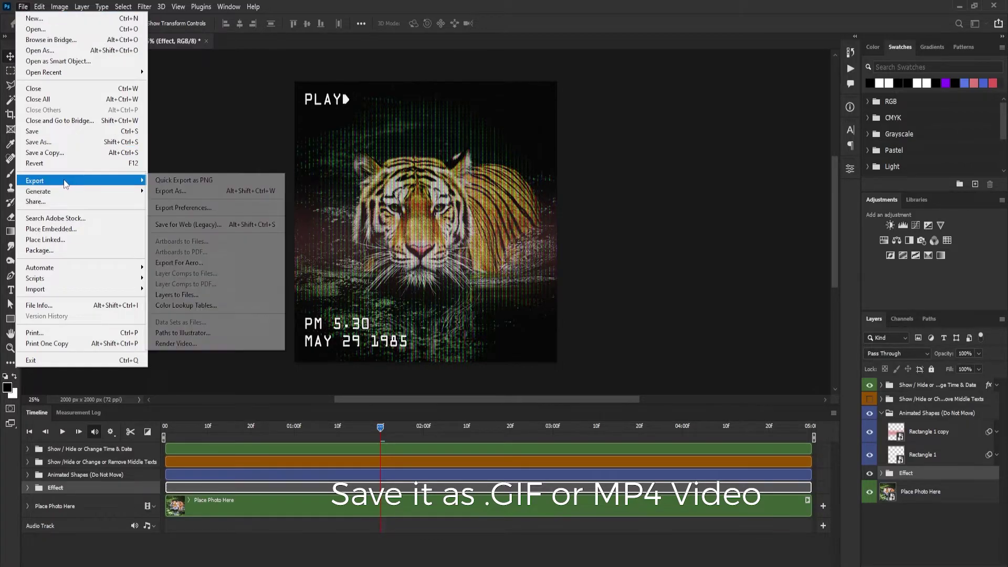
left_click(227, 226)
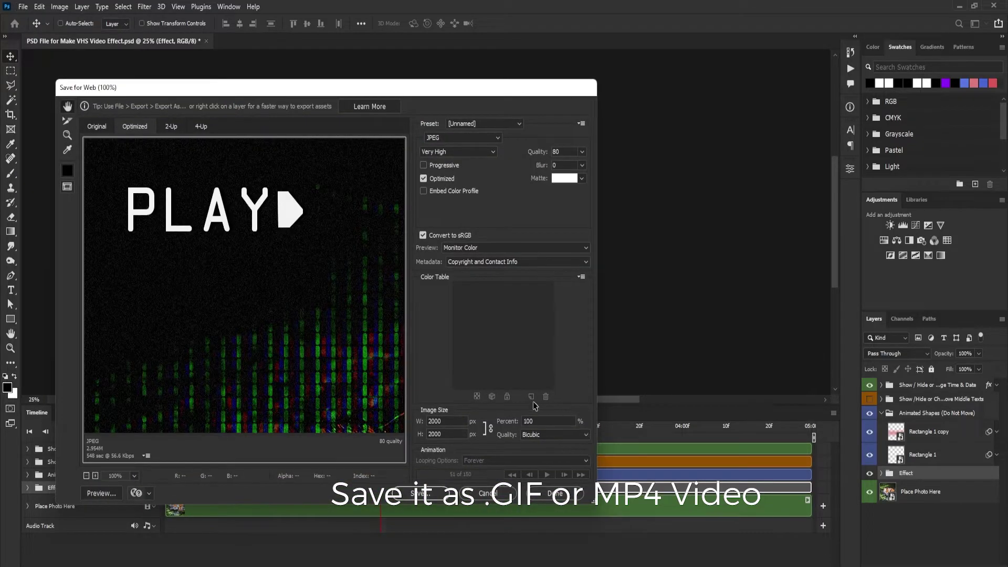
left_click(86, 476)
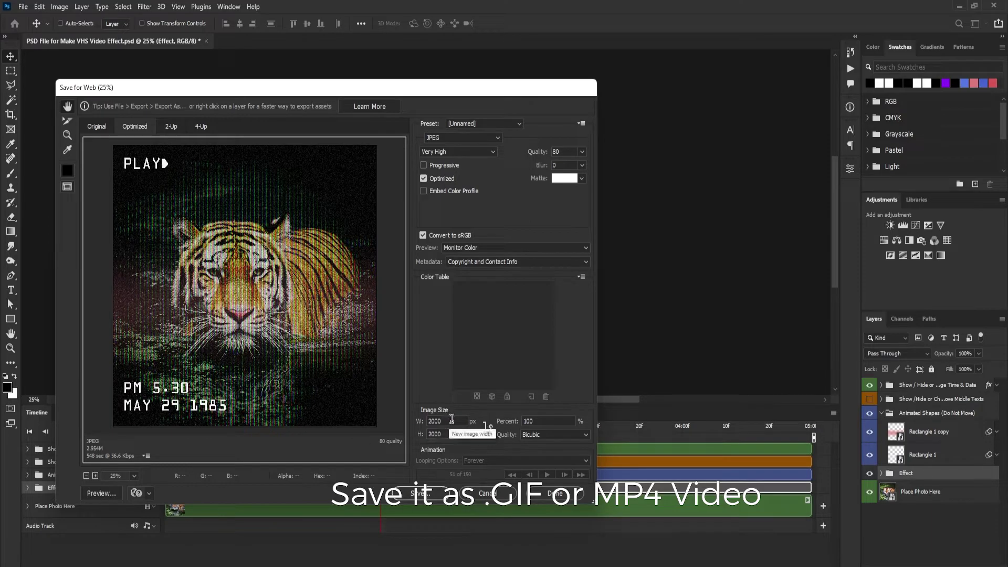
double_click(448, 421)
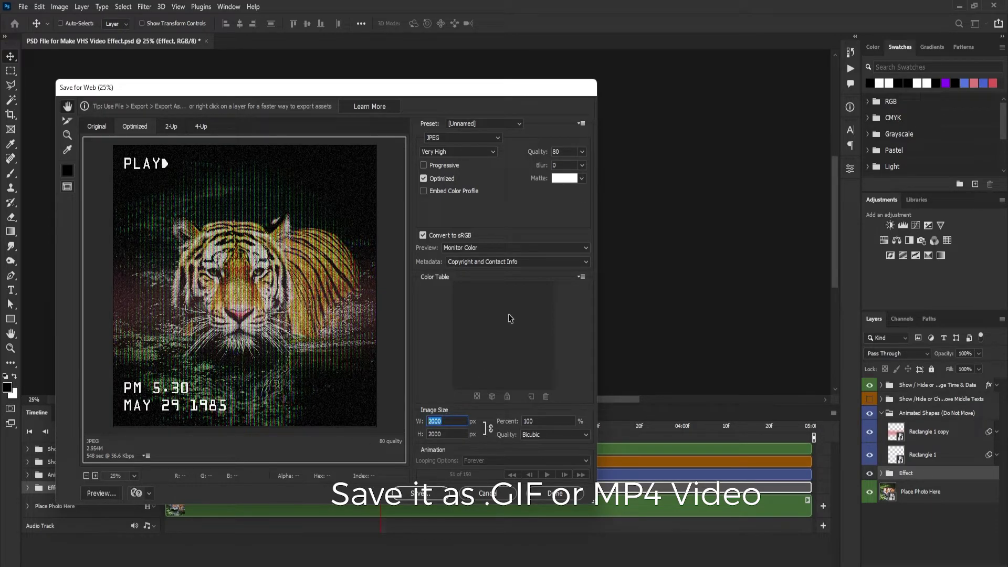
type("10")
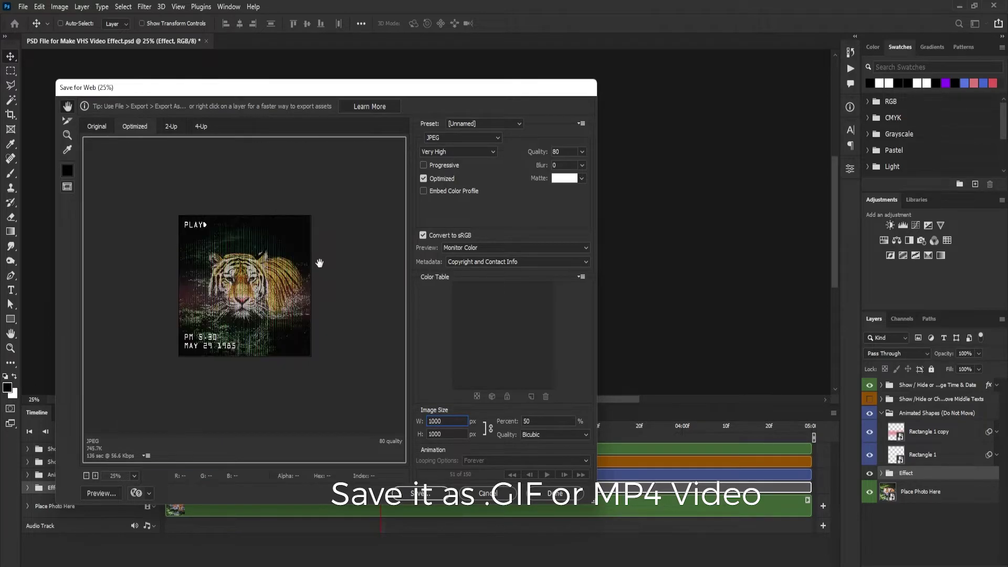
left_click(456, 139)
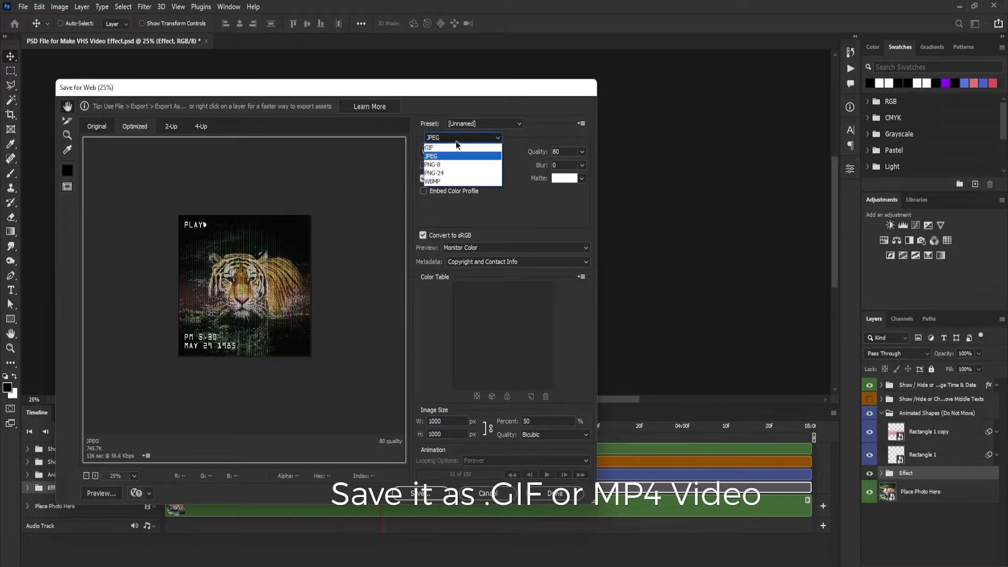
left_click(443, 147)
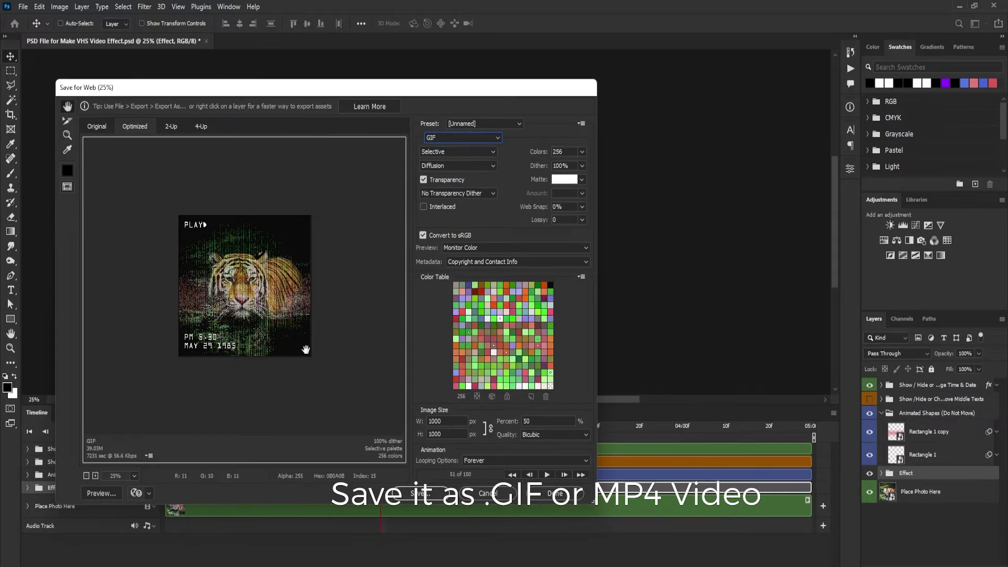
Preview the GIF animation briefly, stop it, and save the GIF to the Videos folder
left_click(547, 474)
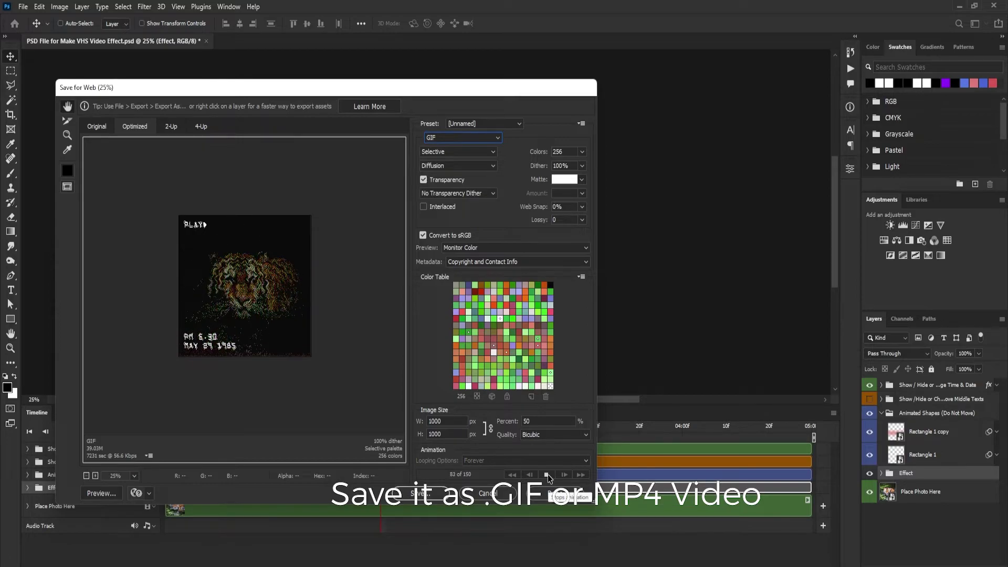
left_click(547, 474)
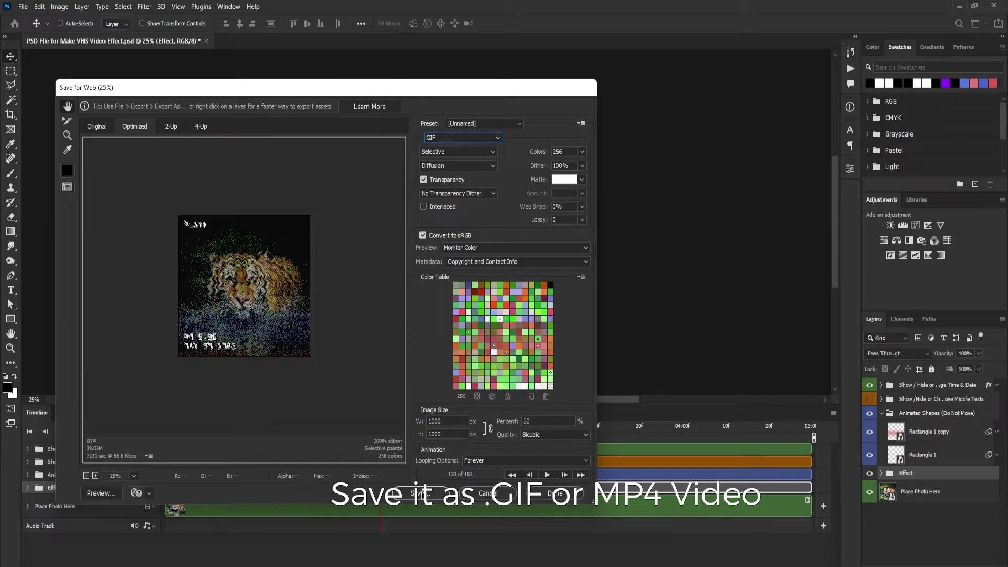
left_click(418, 494)
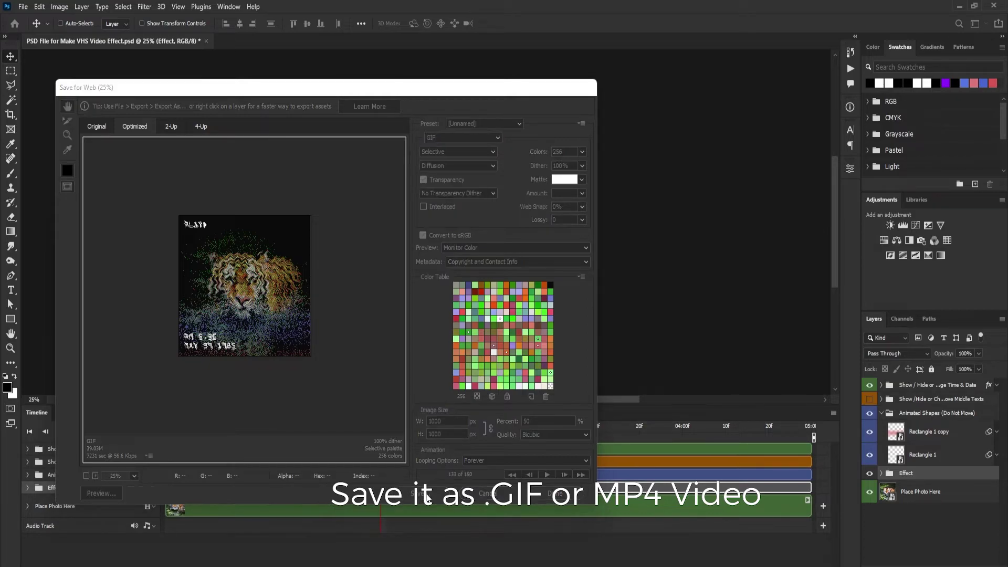
left_click(327, 304)
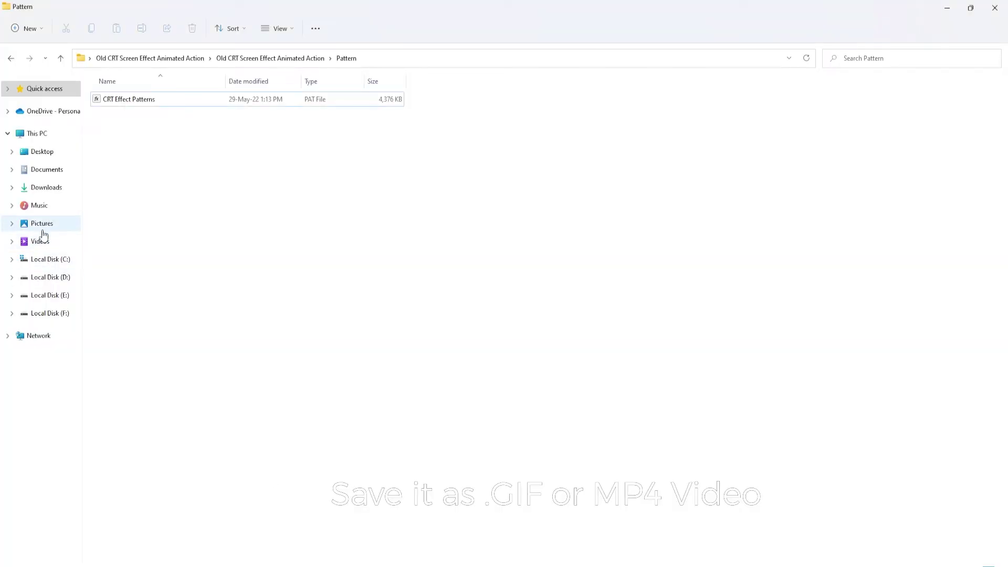
View the exported GIF and MP4 from the Videos folder in File Explorer, close both viewers, and return to Photoshop
left_click(40, 241)
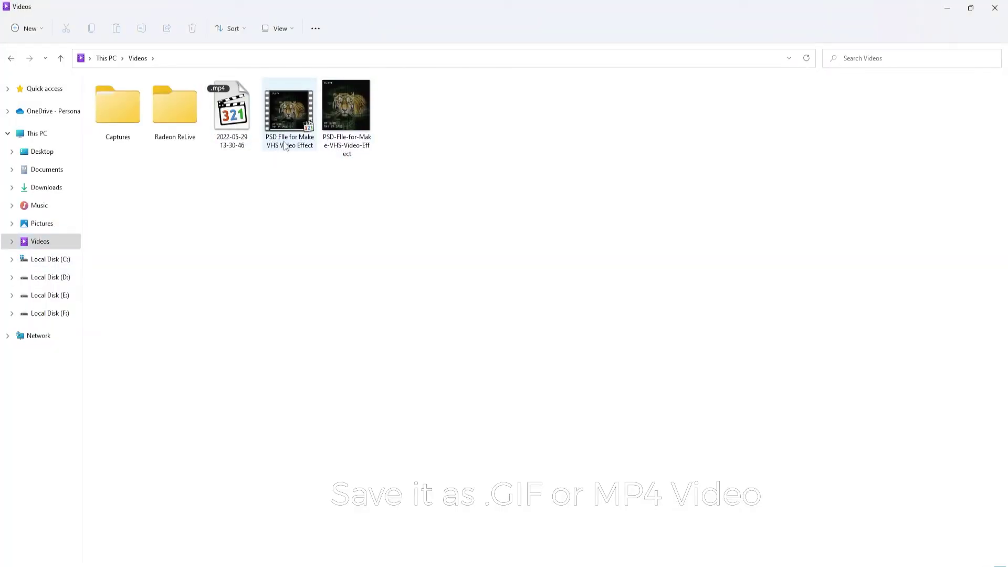
double_click(346, 118)
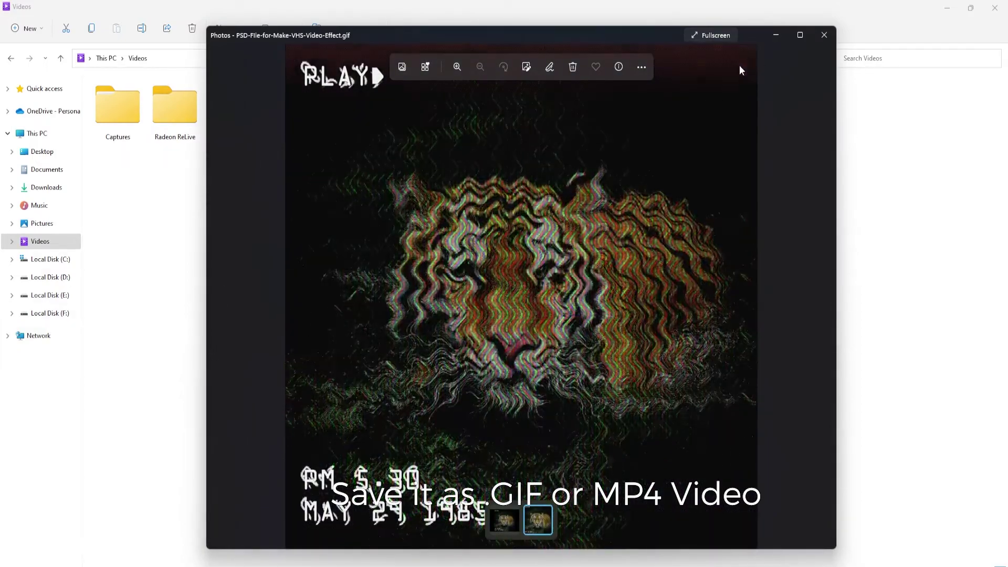
left_click(824, 35)
double_click(296, 136)
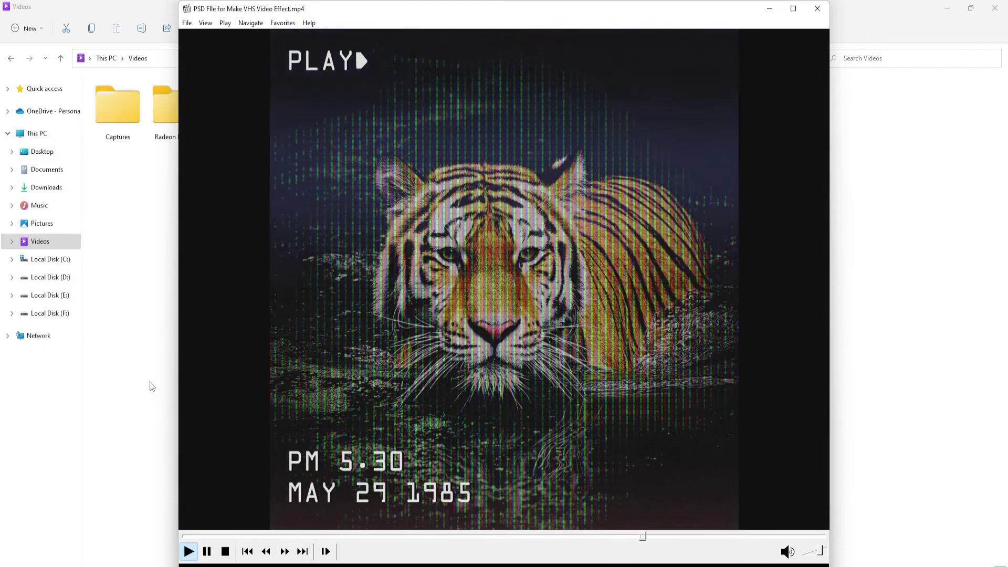
left_click(817, 15)
left_click(562, 473)
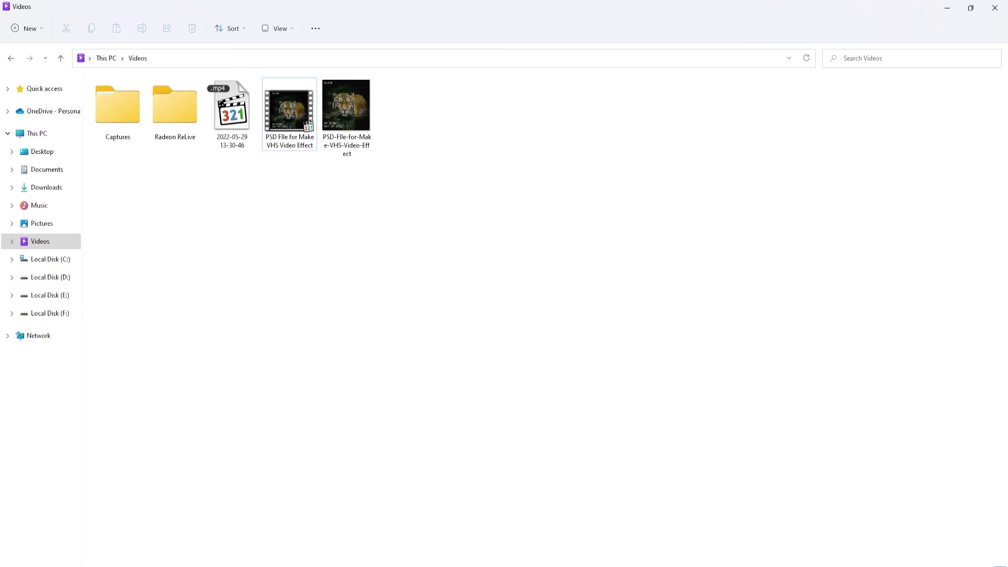
left_click(484, 562)
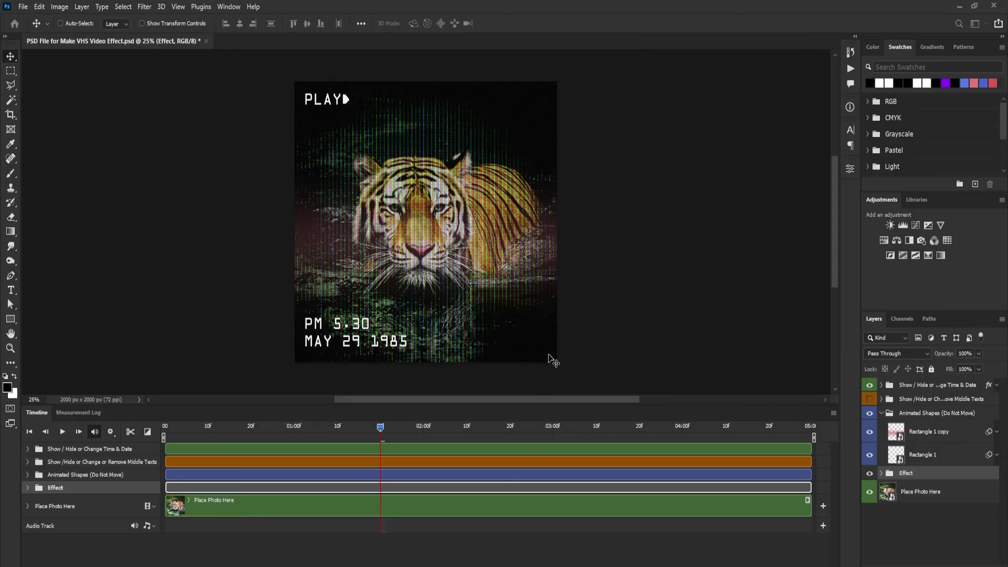